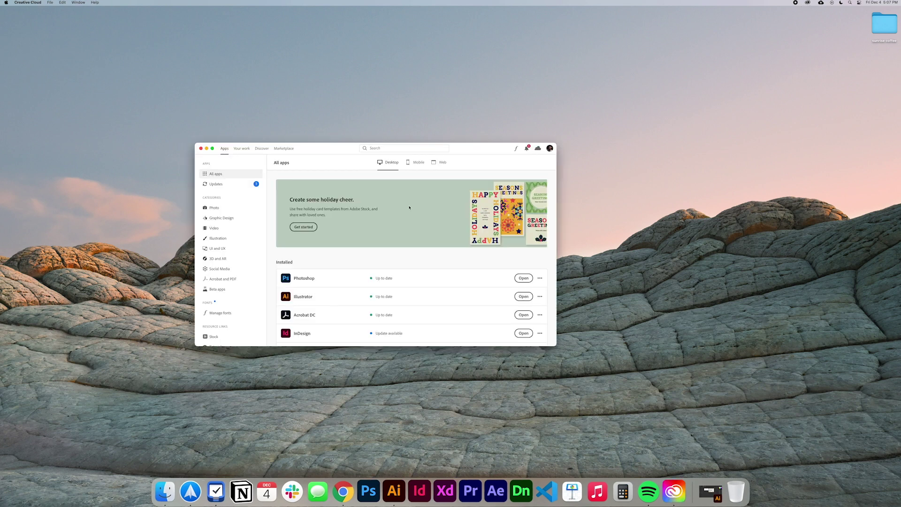
- Browse the installed Creative Cloud apps and launch Adobe Dimension
drag(296, 149, 420, 157)
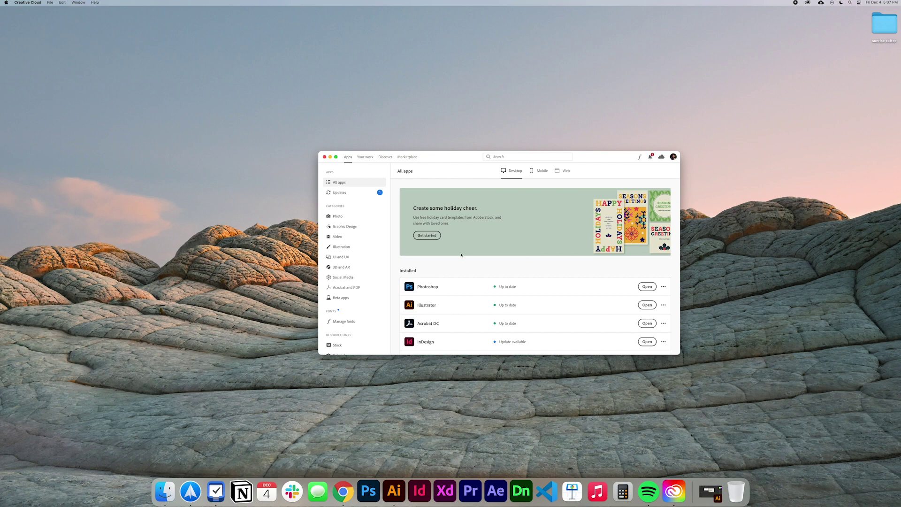
scroll(468, 300, down, 5)
click(344, 184)
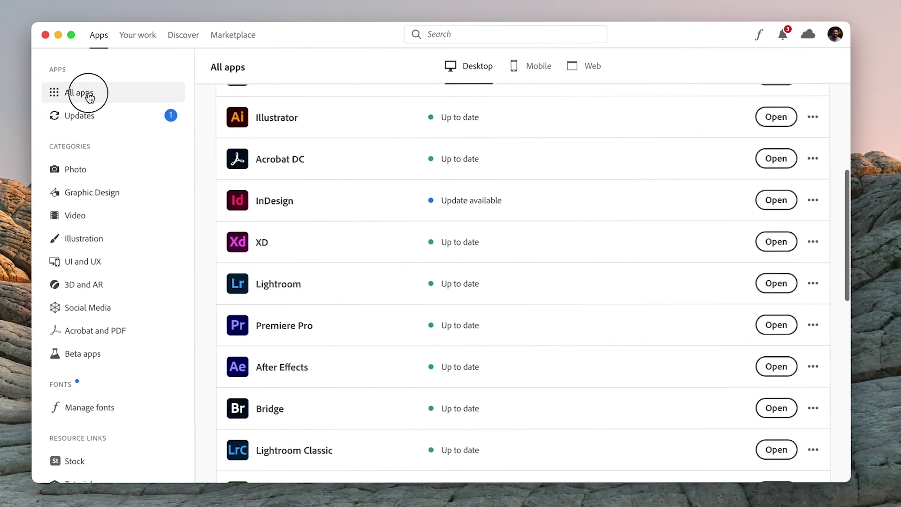
scroll(328, 325, down, 10)
scroll(328, 325, up, 6)
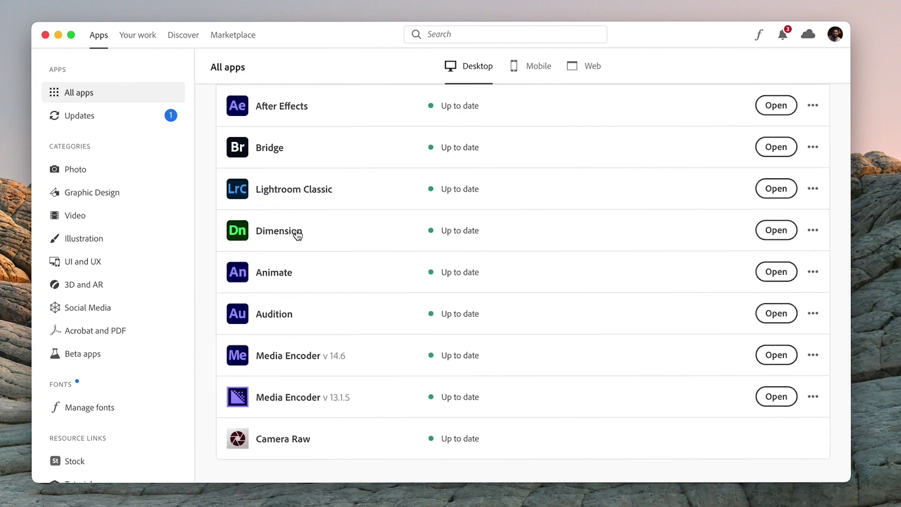
click(775, 230)
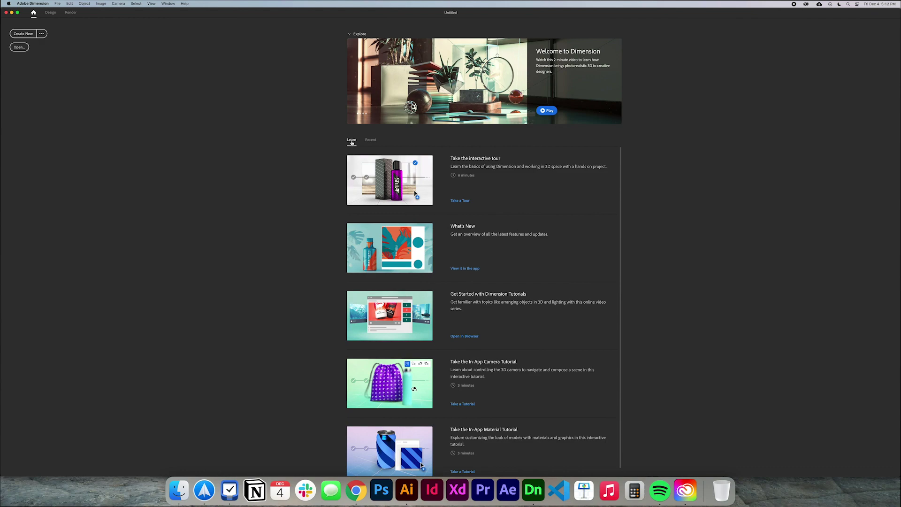
- Create a new document named "coffee brand mockup" with a 1,920 × 1,080 px canvas and centimeter scene units
click(42, 33)
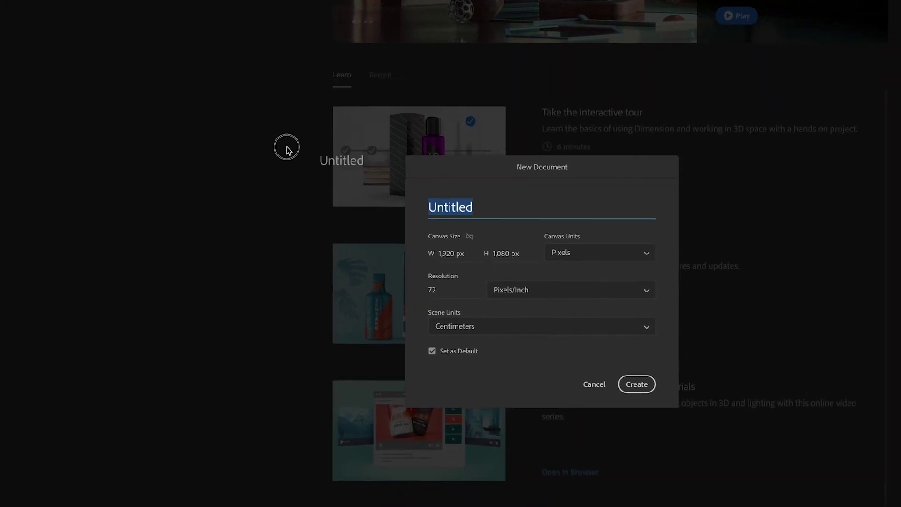
text(coffee )
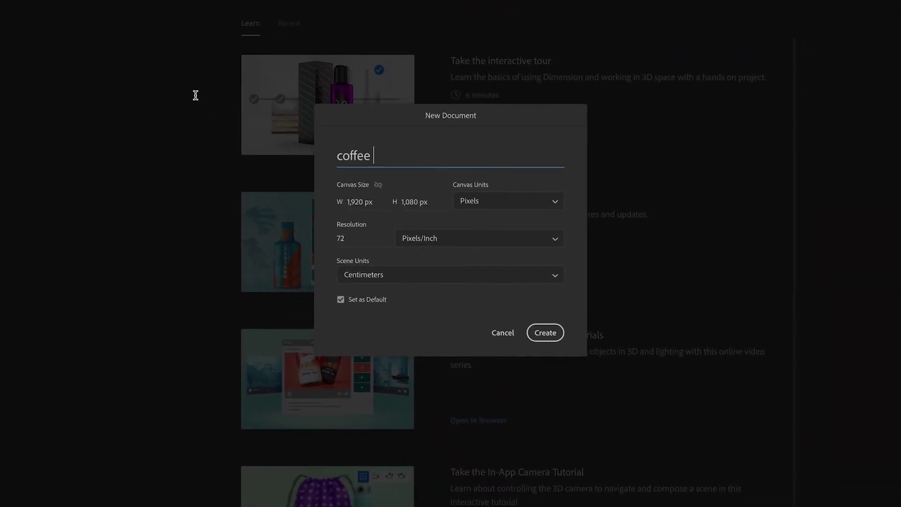
text(brand mockup)
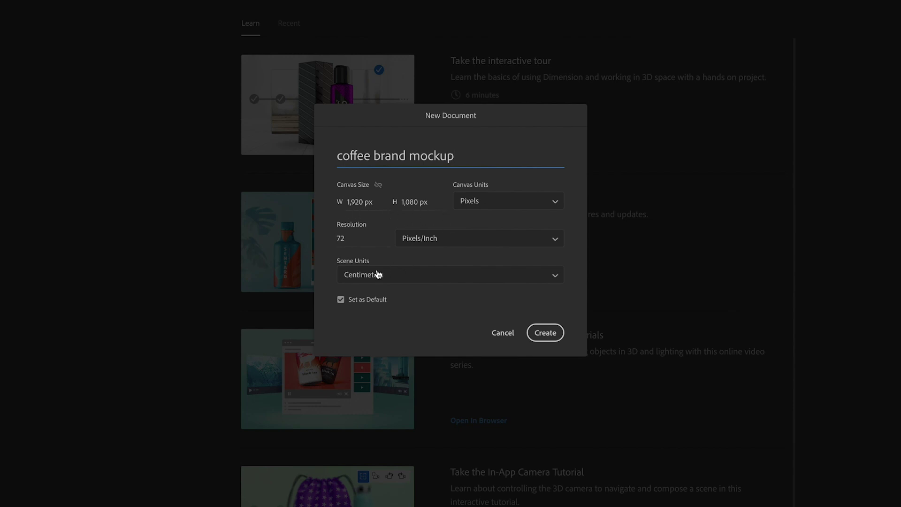
click(540, 332)
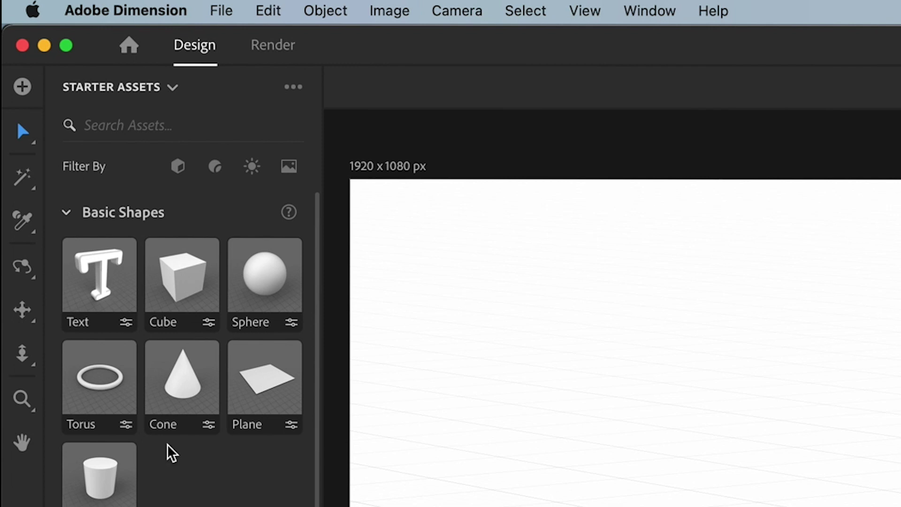
- Try the Orbit, Pan and Dolly camera tools on the empty scene and add the Coffee Bag starter model
click(22, 269)
mouse_move(215, 188)
mouse_down()
mouse_move(358, 174)
mouse_move(195, 176)
mouse_move(401, 189)
mouse_move(336, 196)
mouse_move(219, 182)
mouse_up()
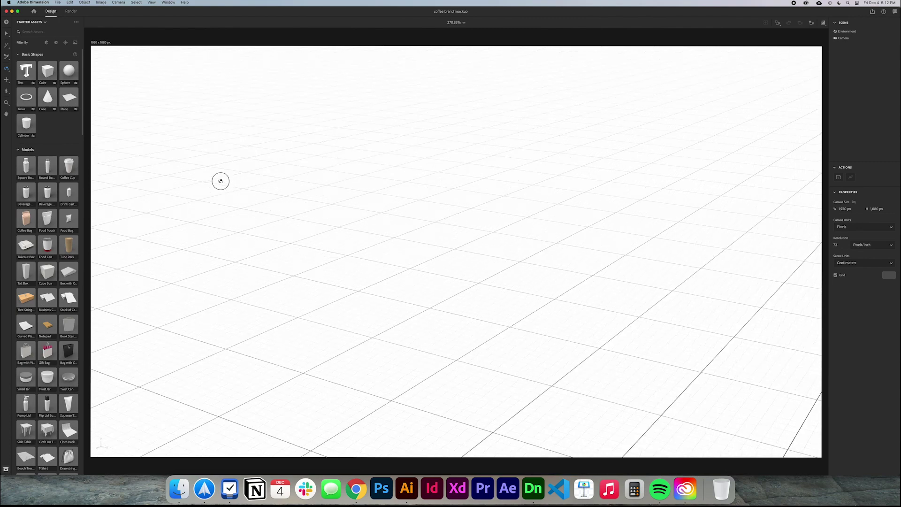
click(17, 201)
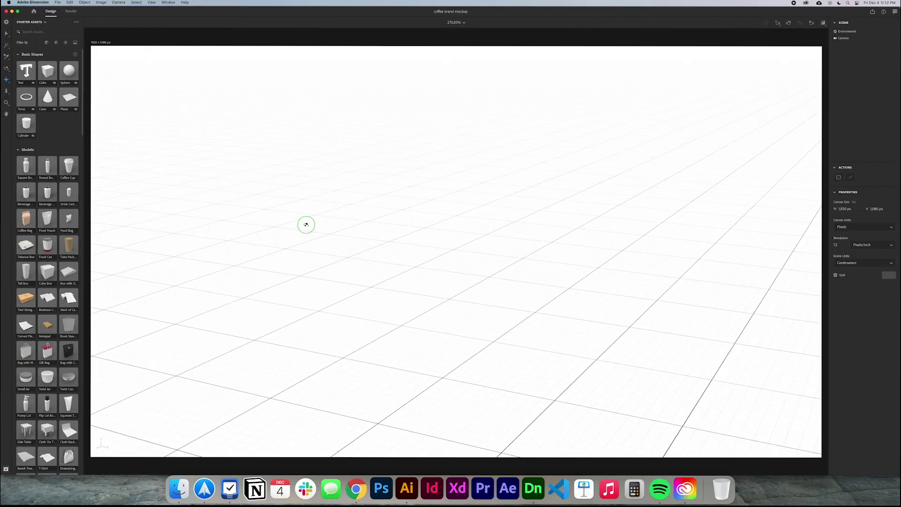
drag(846, 506, 900, 506)
drag(473, 252, 422, 237)
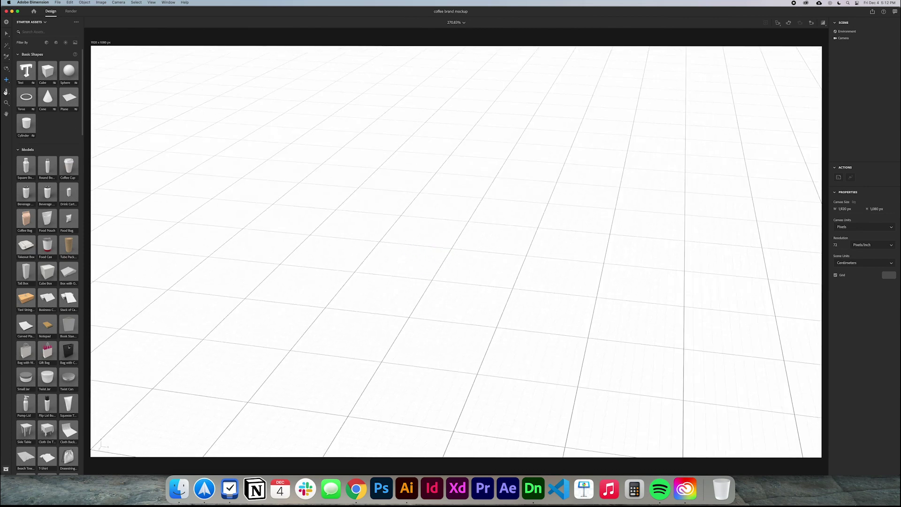
click(5, 92)
drag(560, 257, 476, 188)
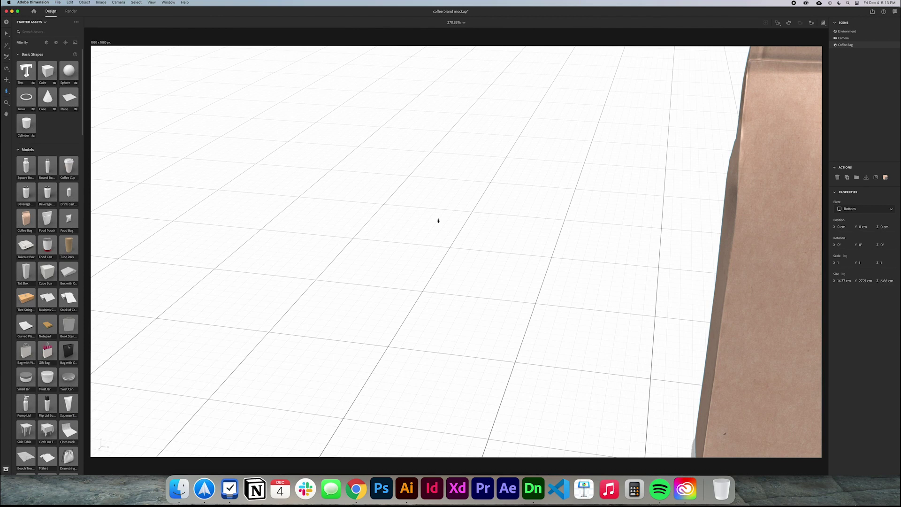
- Dolly, orbit and pan the camera to an angled view of the coffee bag, and frame the selected bag
drag(456, 241, 440, 309)
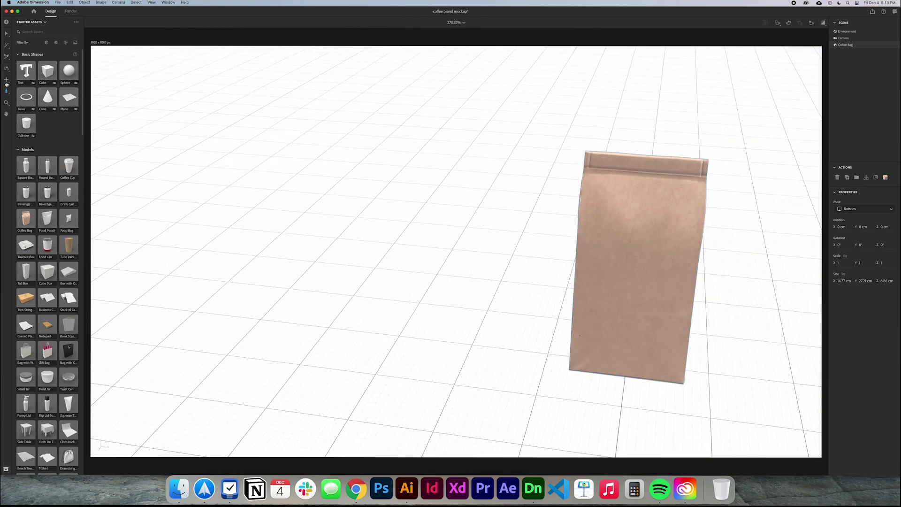
drag(379, 209, 631, 259)
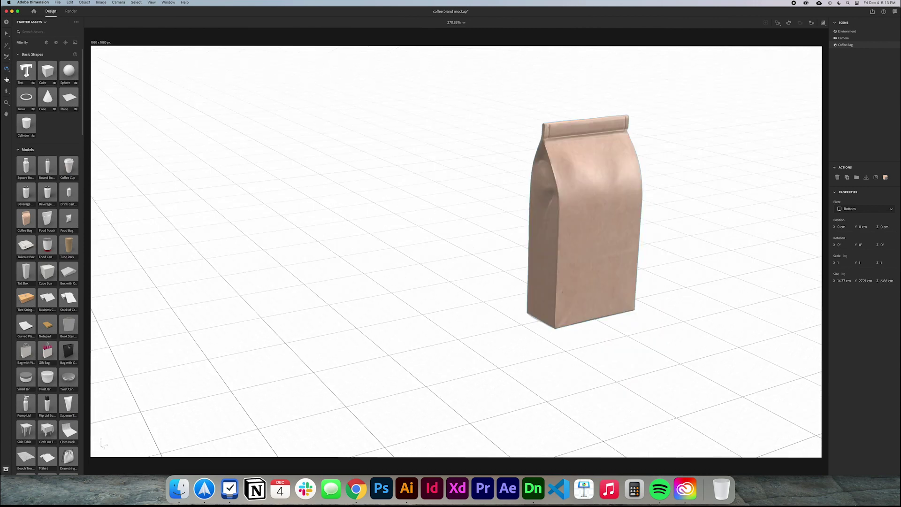
drag(566, 273, 415, 269)
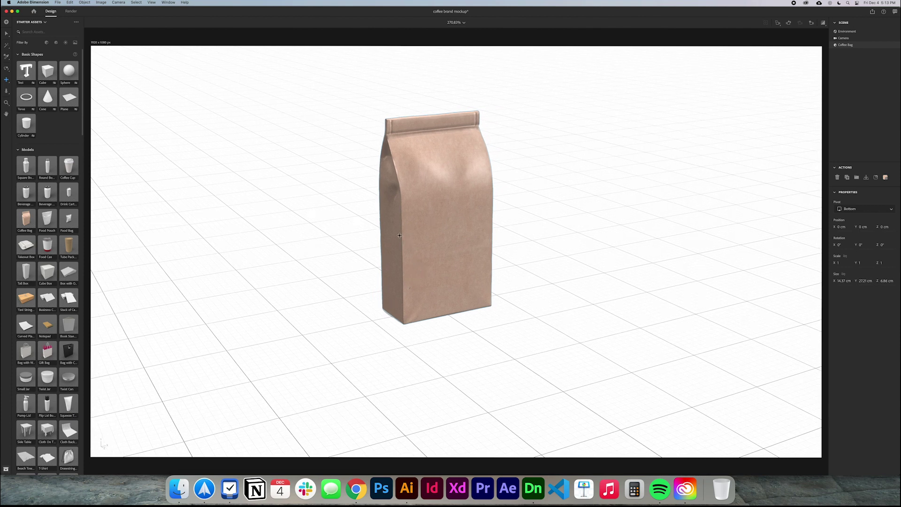
click(437, 255)
click(118, 3)
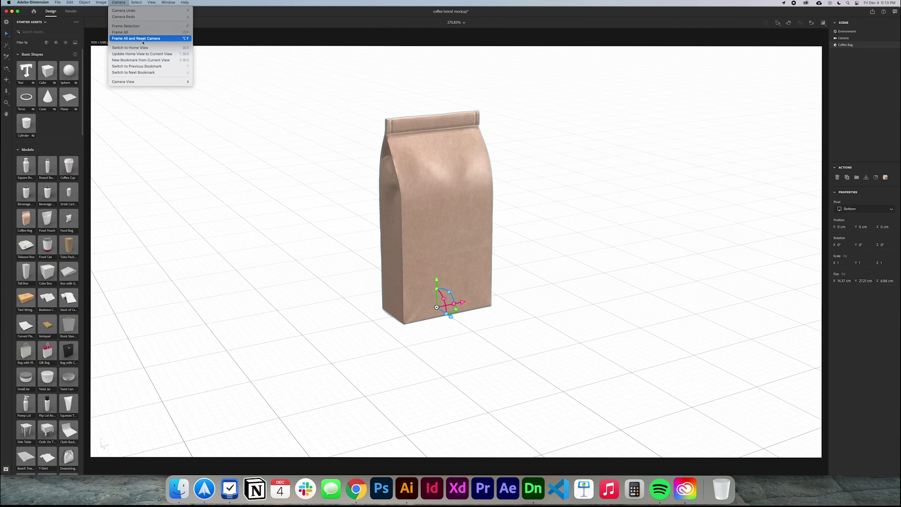
click(141, 25)
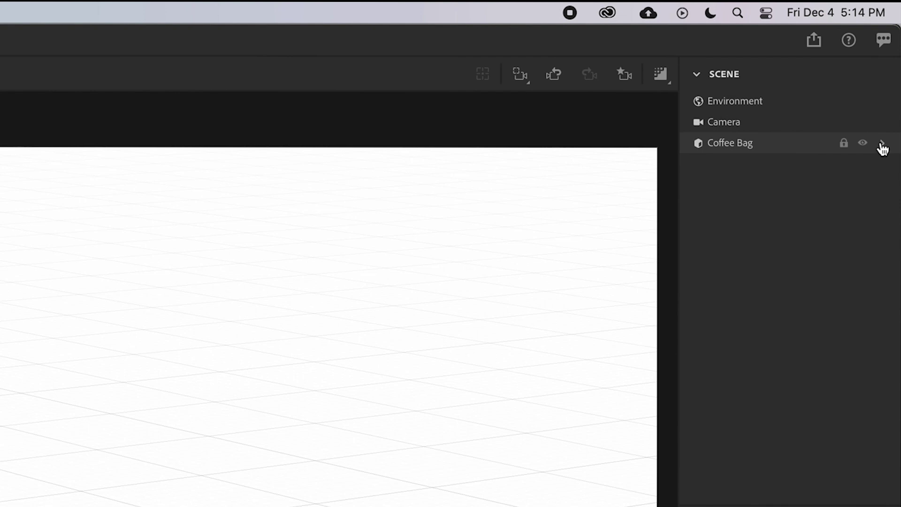
- Set the base color of the coffee bag's Paper material to hex 183761
click(883, 147)
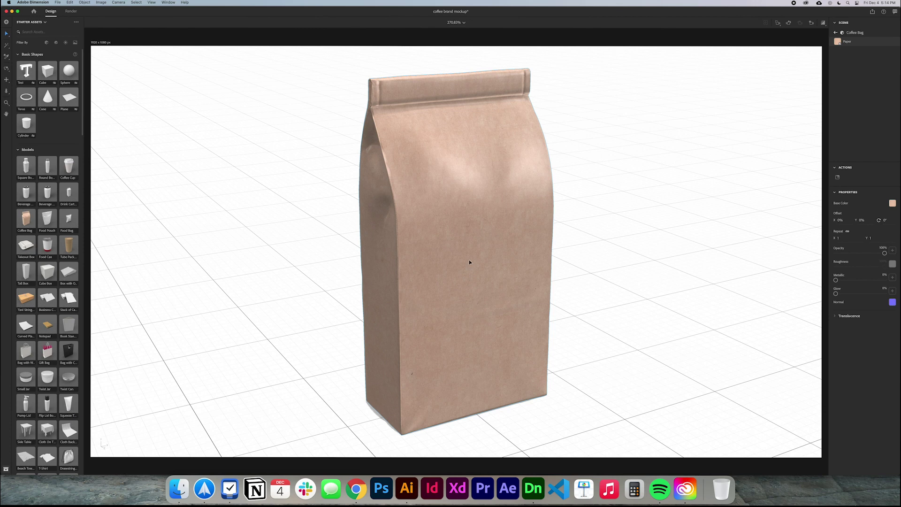
click(836, 316)
click(892, 203)
click(813, 228)
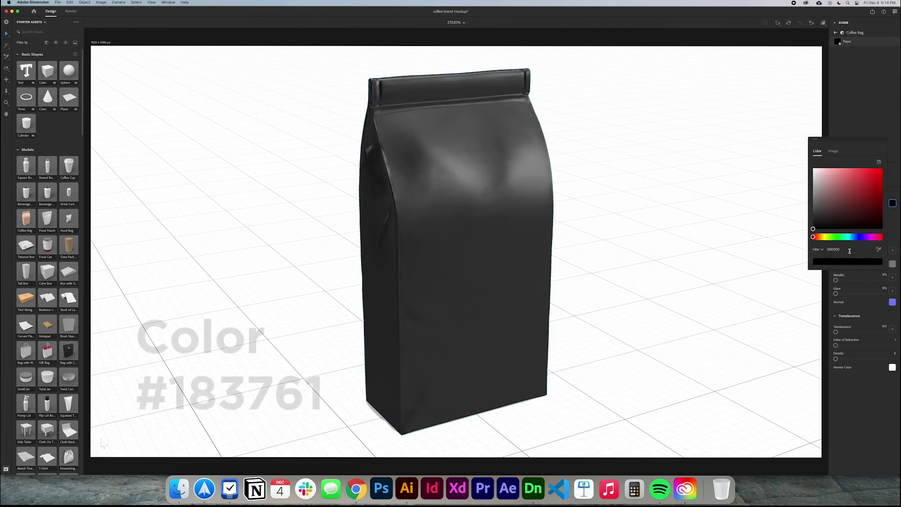
key(super+a)
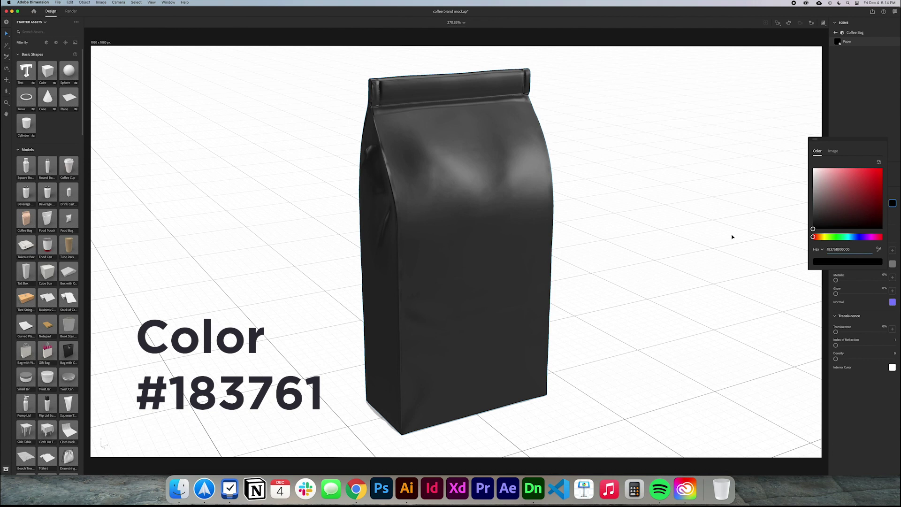
text(183761)
key(Return)
click(535, 302)
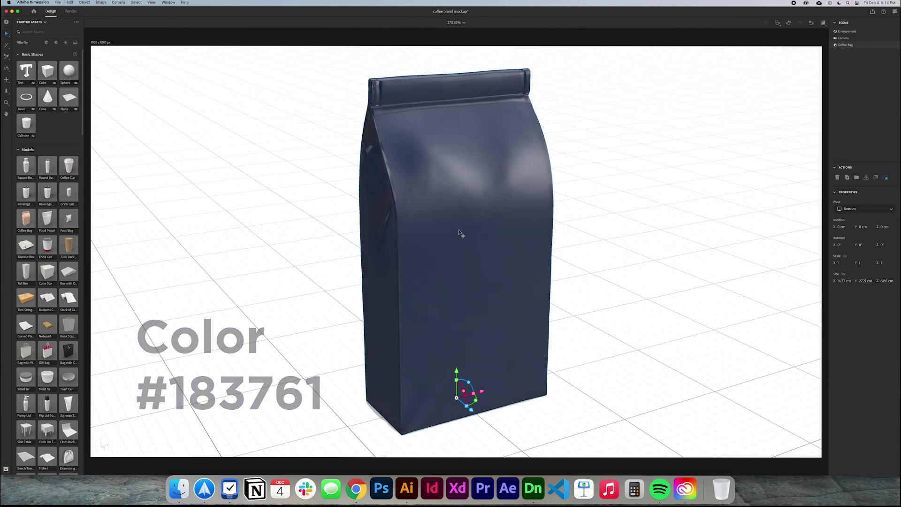
- Place coffee label.ai from the Desktop's sunrise coffee folder as a graphic on the bag and center it on the front face
click(892, 46)
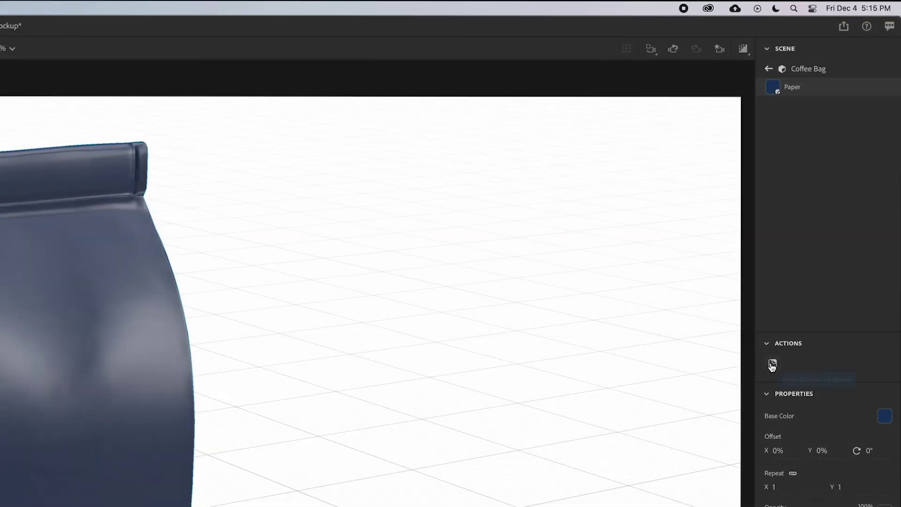
click(772, 364)
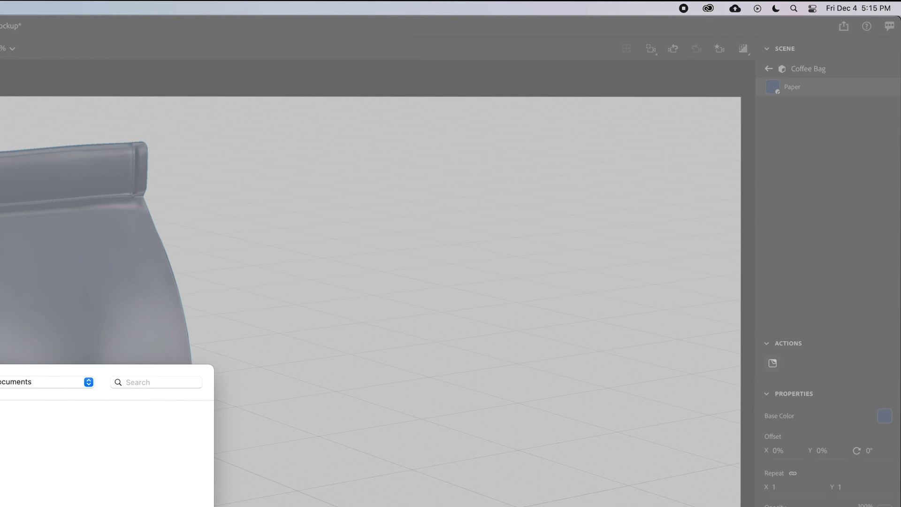
click(357, 253)
click(415, 200)
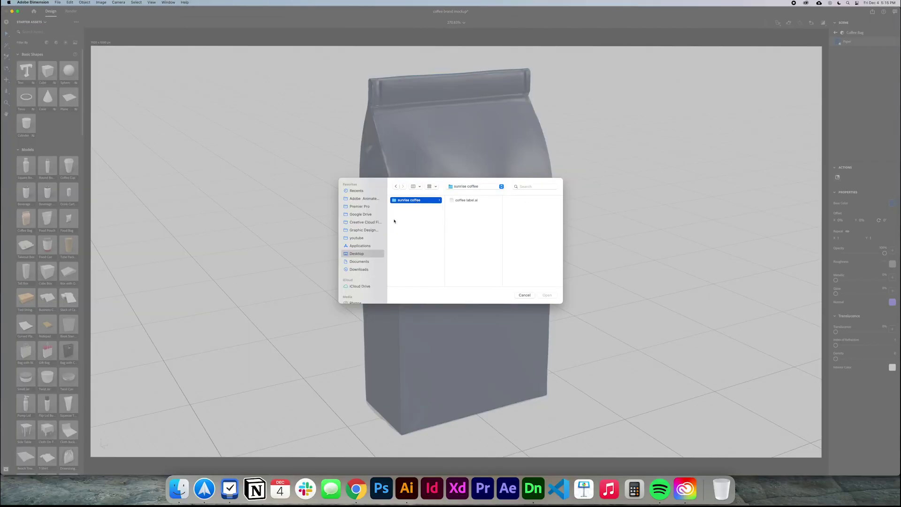
click(467, 200)
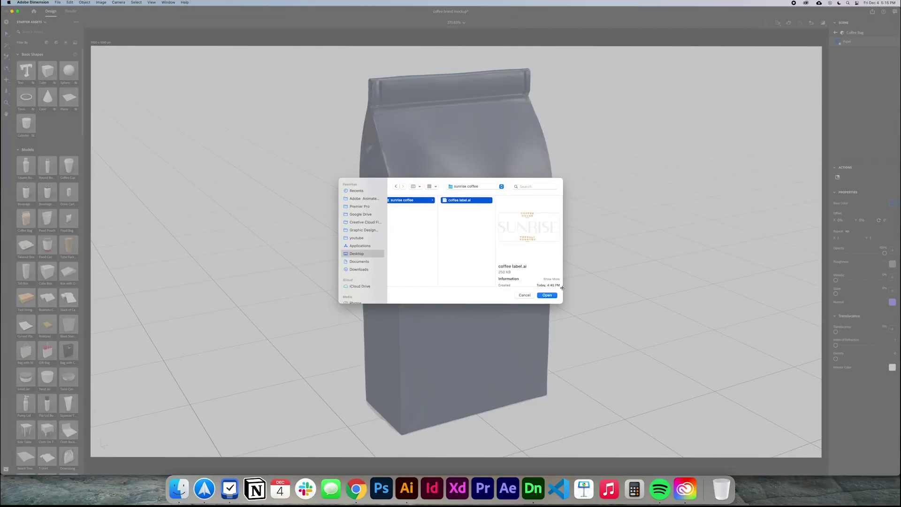
click(547, 296)
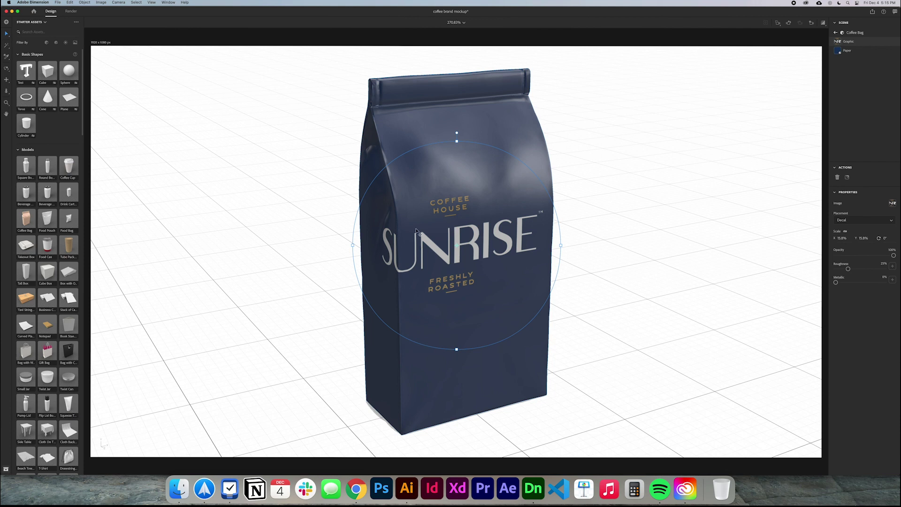
drag(453, 266, 478, 260)
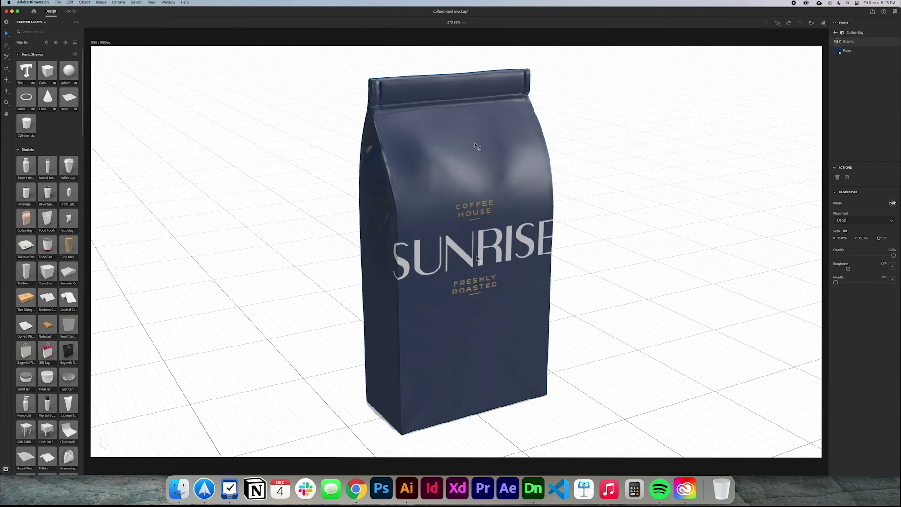
drag(481, 145, 479, 193)
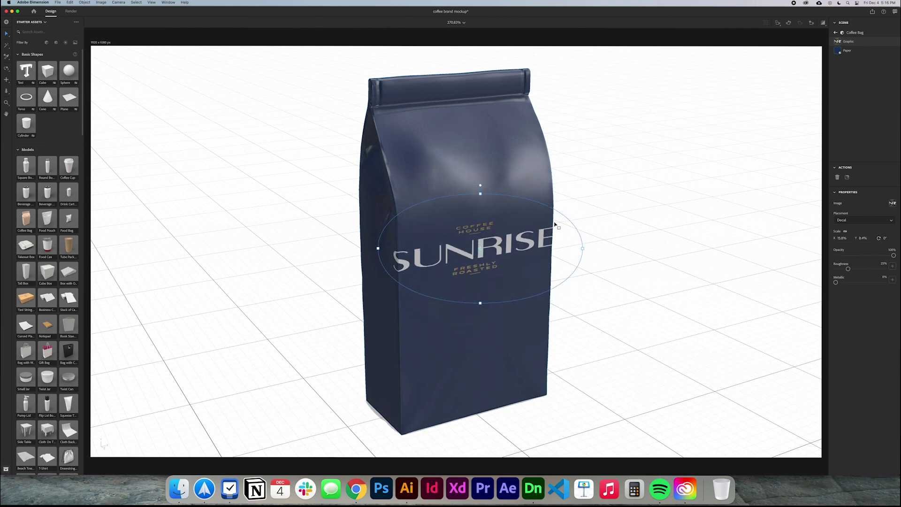
drag(582, 249, 510, 258)
key(super+z)
key(super+z)
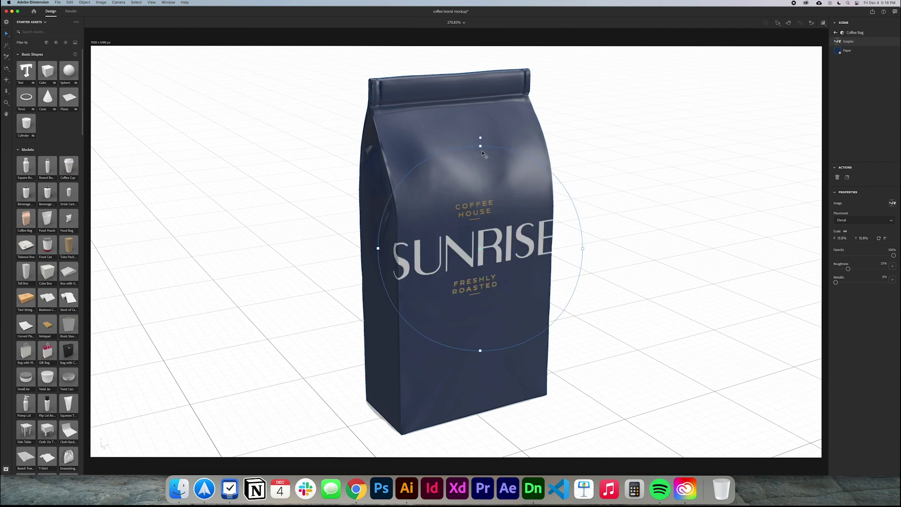
- Scale the label graphic down proportionally to about 9.9%
drag(480, 147, 481, 185)
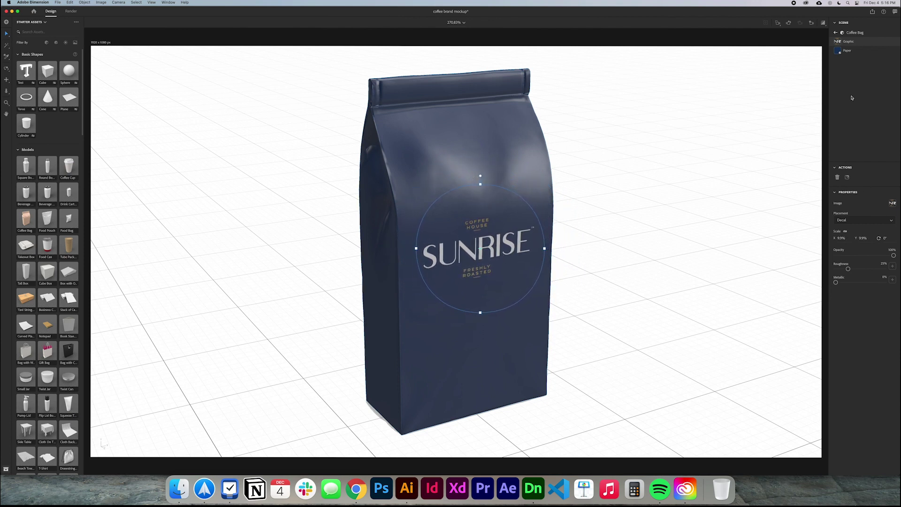
- Place coffee label.ai on the bag again as a second graphic and move it below the first label
click(847, 177)
click(413, 200)
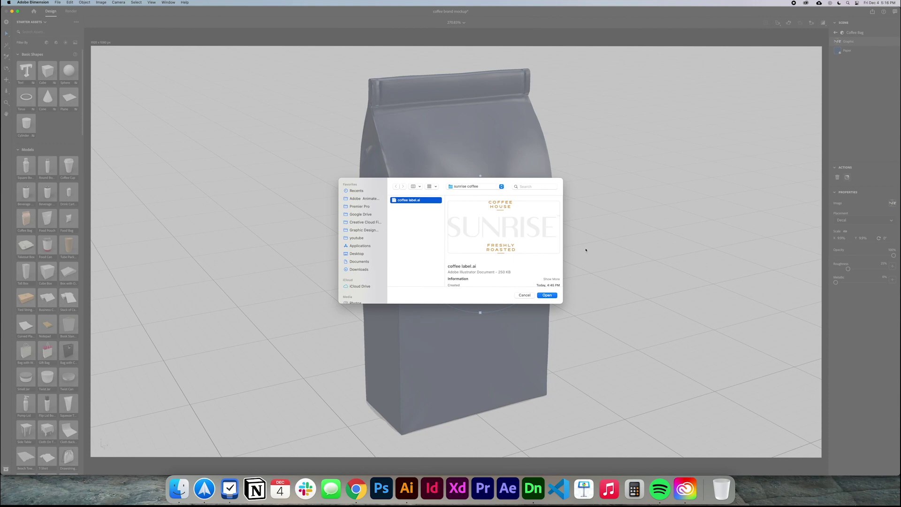
click(547, 294)
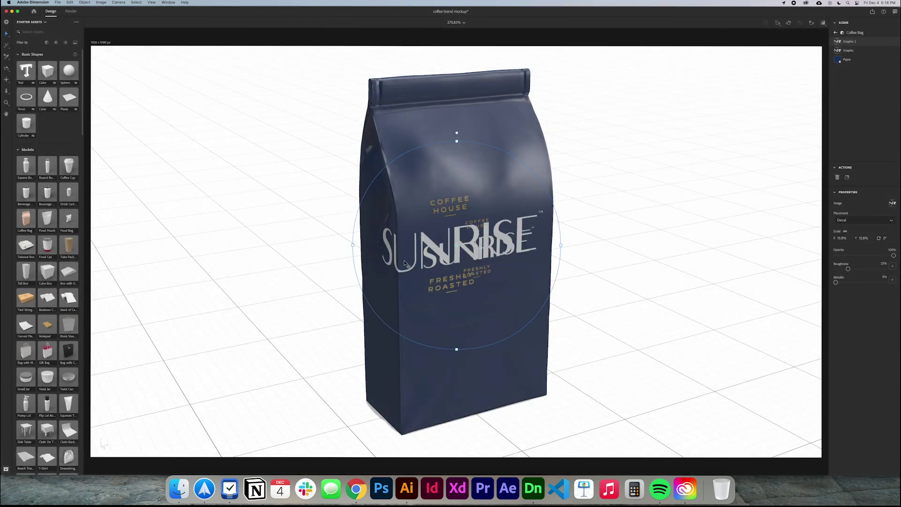
drag(422, 259, 448, 357)
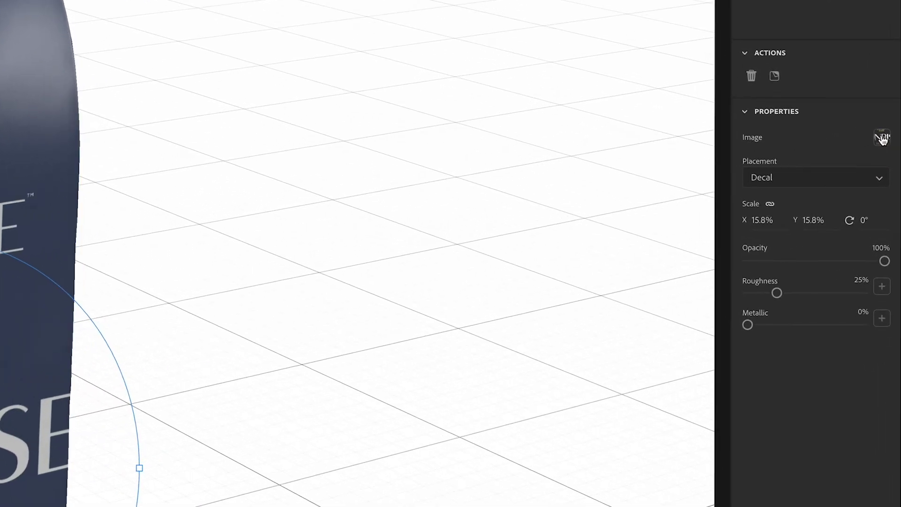
- Switch the bag's second graphic to Artboard 2 and scale it down to fit the lower front face
click(882, 138)
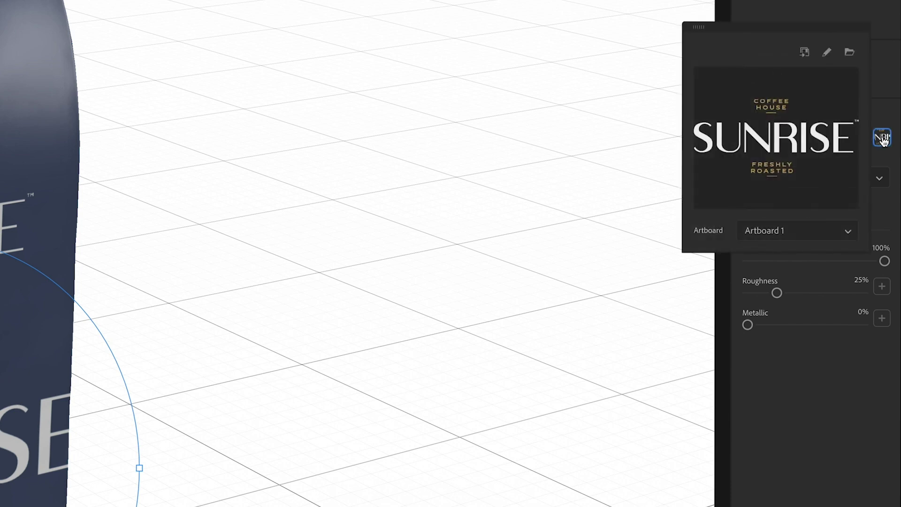
click(780, 239)
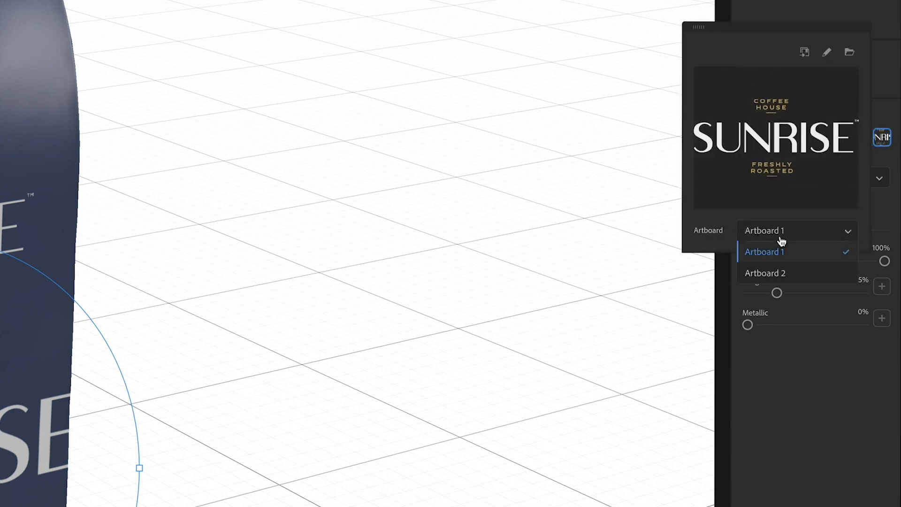
click(774, 276)
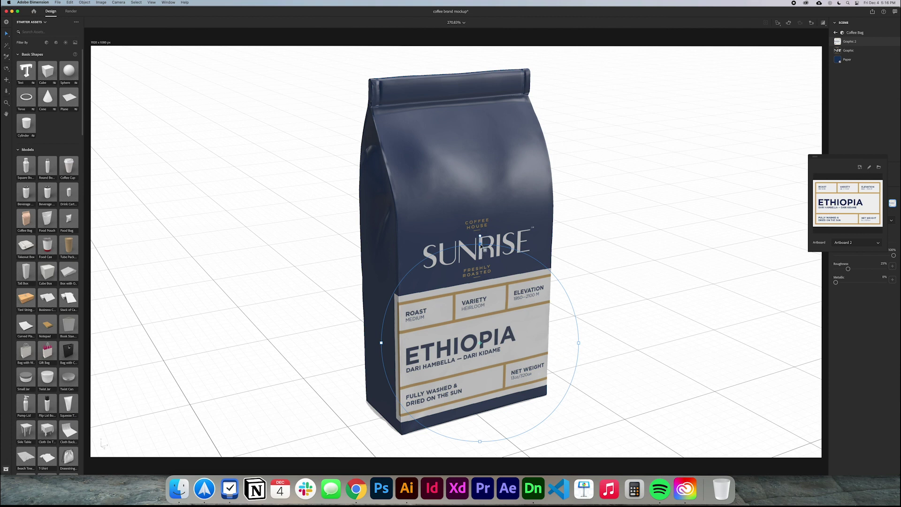
drag(480, 245, 481, 277)
drag(485, 335, 486, 343)
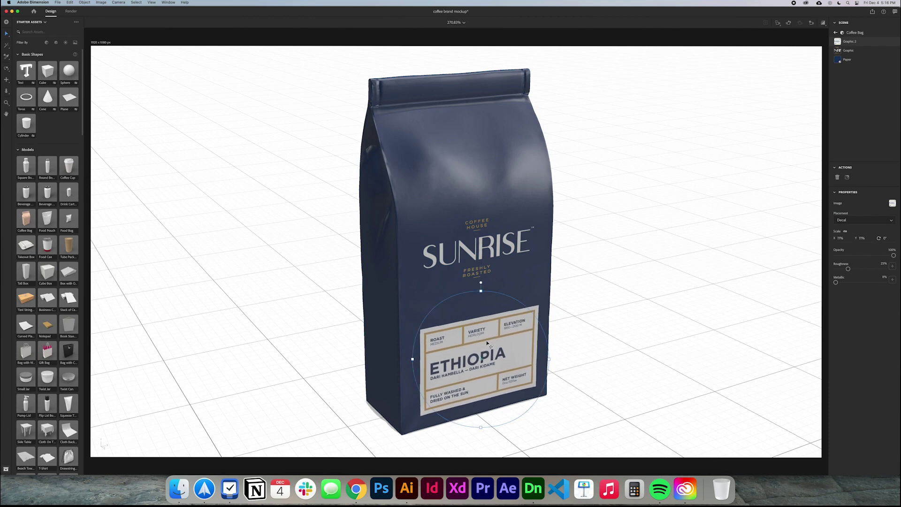
- Switch to Illustrator, dismiss the color picker, and enlarge the loose Sunrise logo to about 1248 × 606 px below the artboards
click(407, 488)
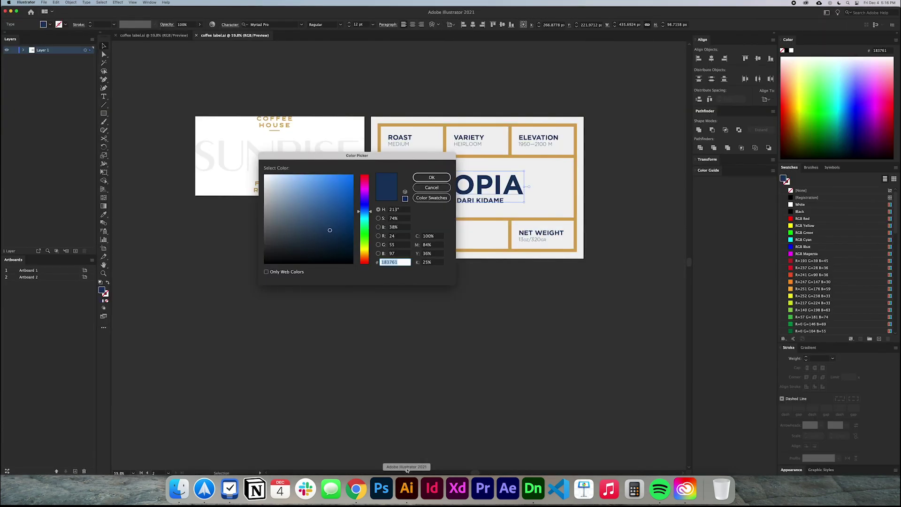
click(428, 191)
click(350, 365)
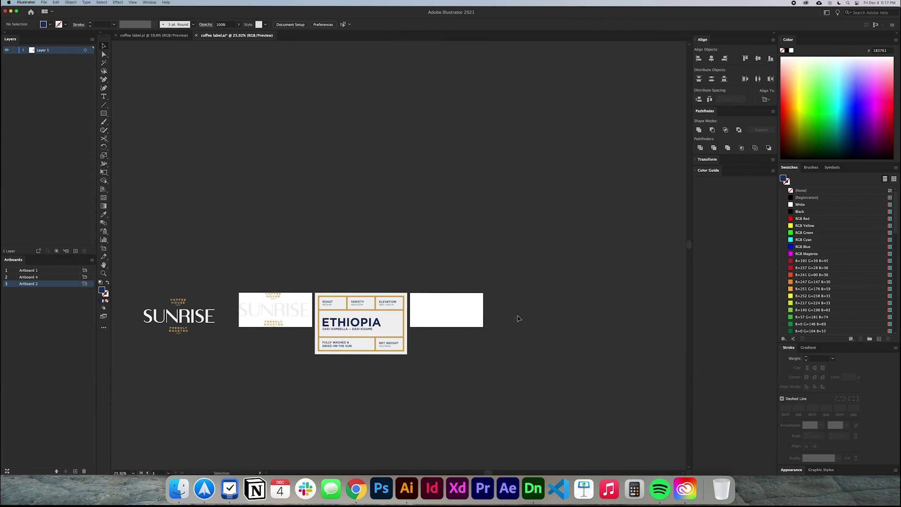
click(209, 321)
drag(218, 309, 626, 447)
scroll(562, 397, down, 2)
scroll(562, 397, right, 1)
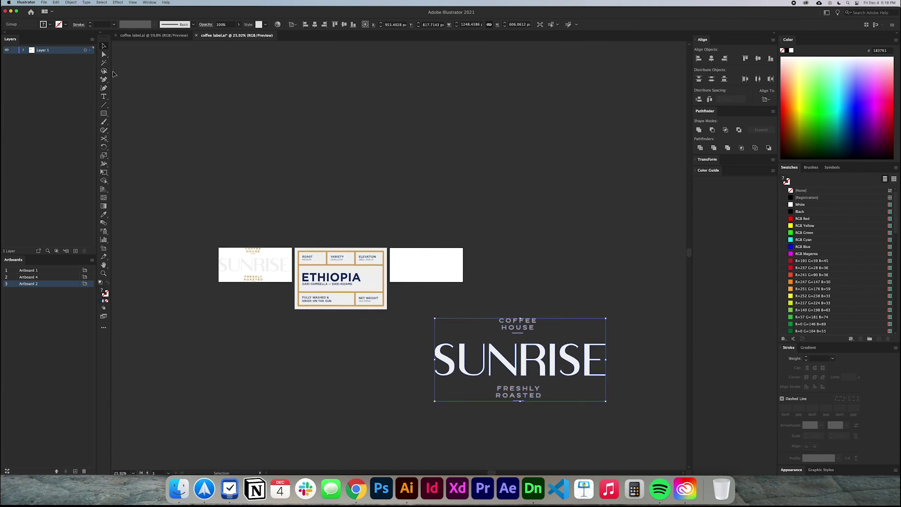
- Fit the blank Artboard 4 to the selected Sunrise logo artwork
key(shift+o)
click(422, 273)
click(78, 23)
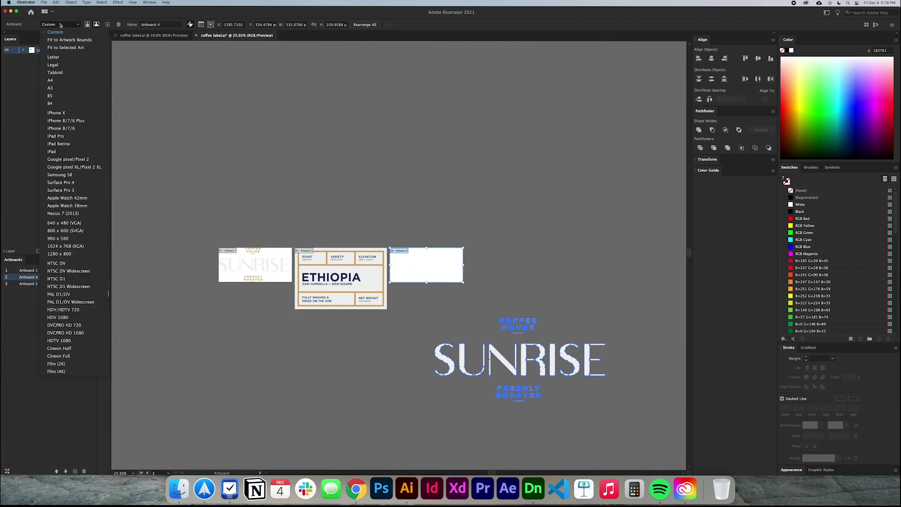
click(78, 25)
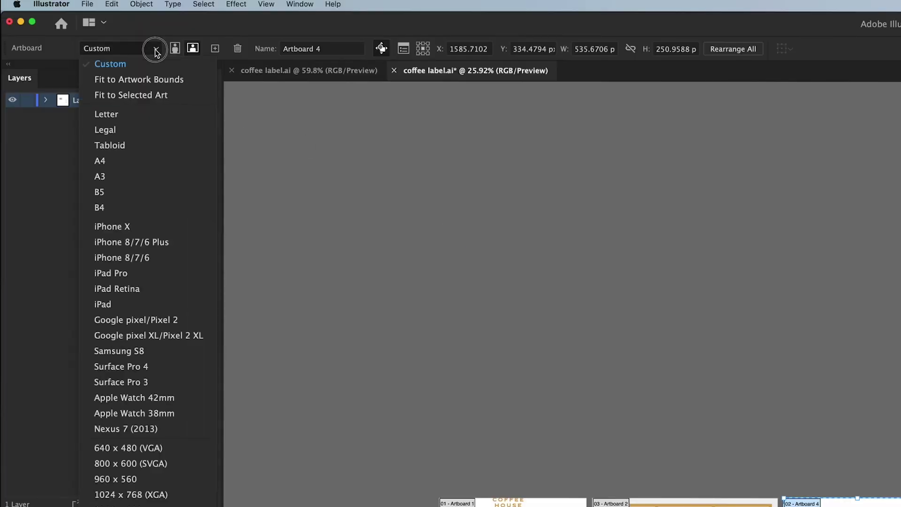
click(161, 94)
click(207, 94)
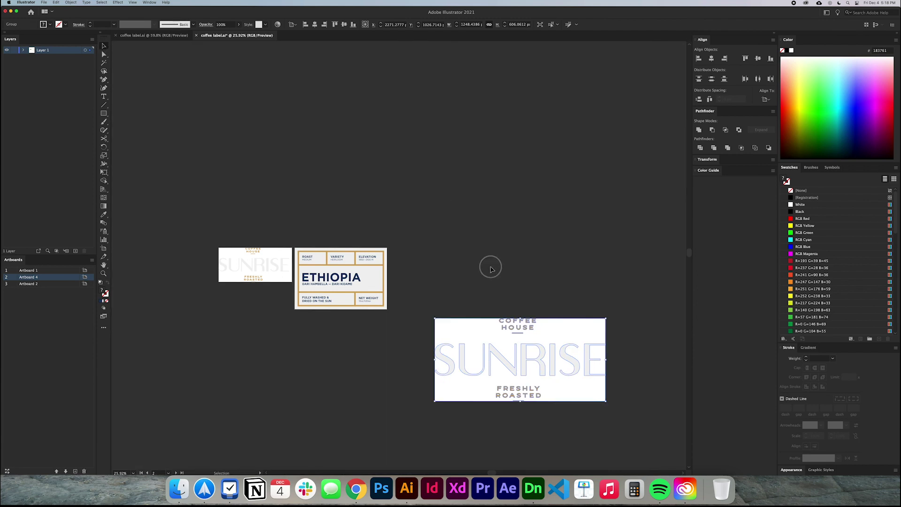
click(524, 319)
scroll(524, 319, down, 2)
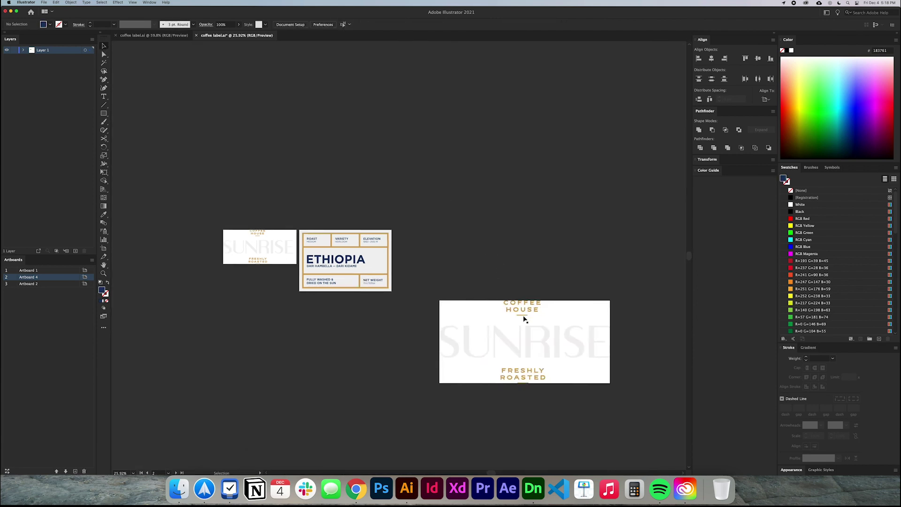
- Switch back to Dimension and add the Coffee Cup model to the scene, with the view widened around the bag
key(super+Tab)
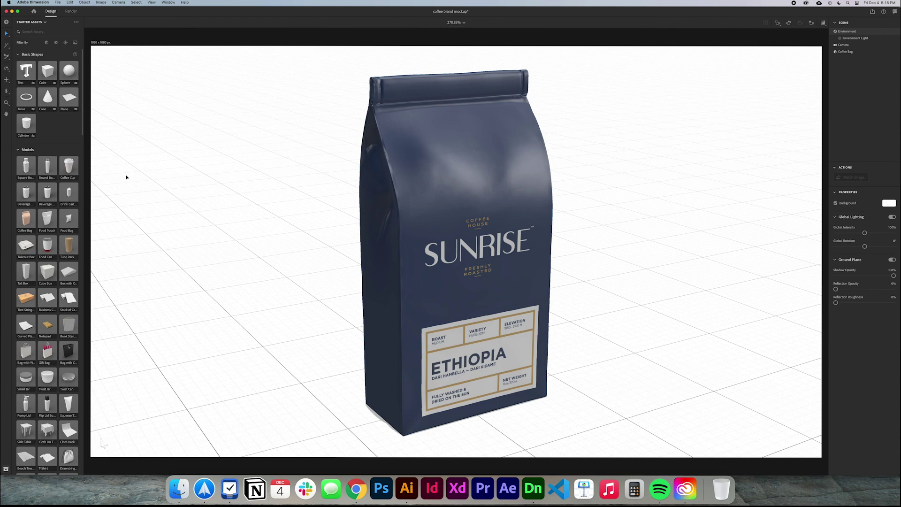
drag(406, 375, 487, 438)
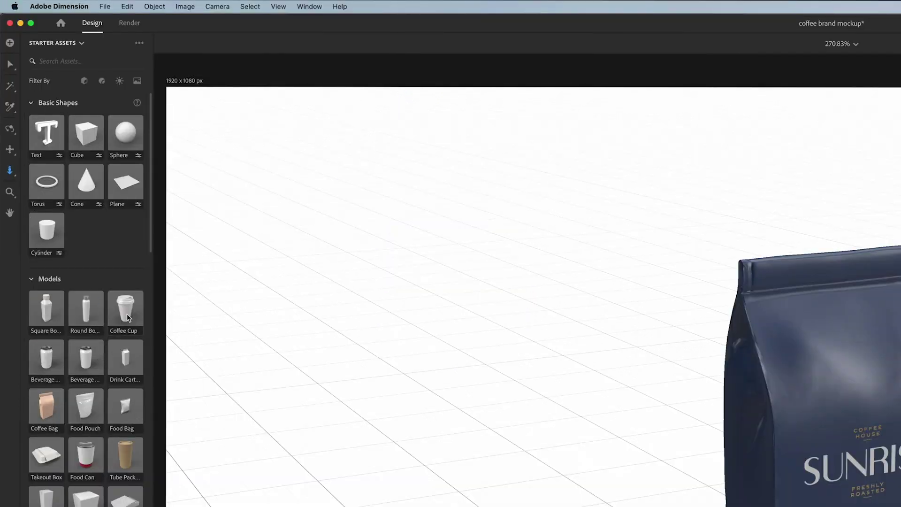
click(128, 318)
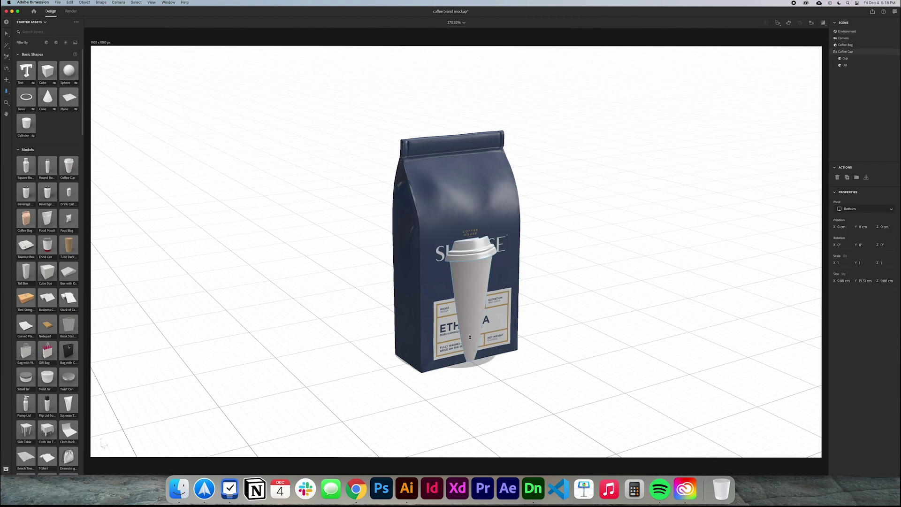
- Move the coffee cup along the ground to about X 5.3 cm, Z 12.2 cm, in front of and beside the bag
click(6, 34)
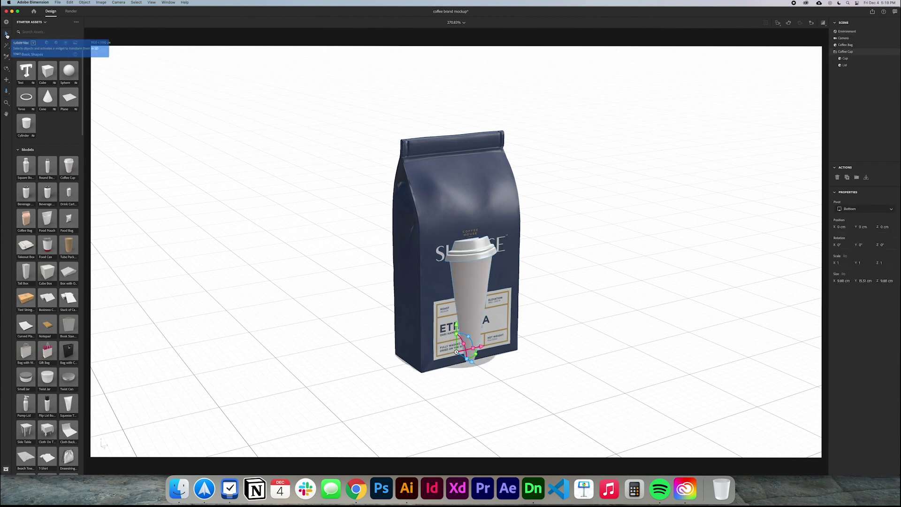
drag(457, 354, 491, 378)
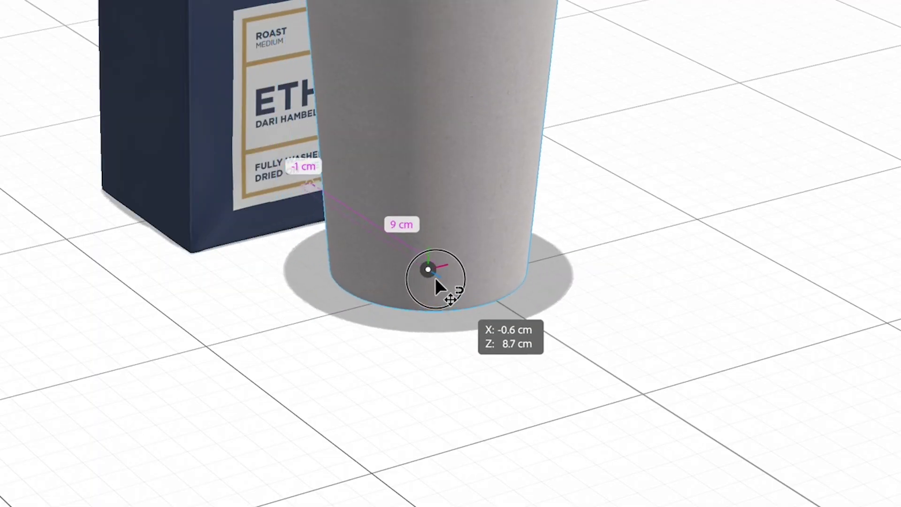
drag(435, 278, 435, 281)
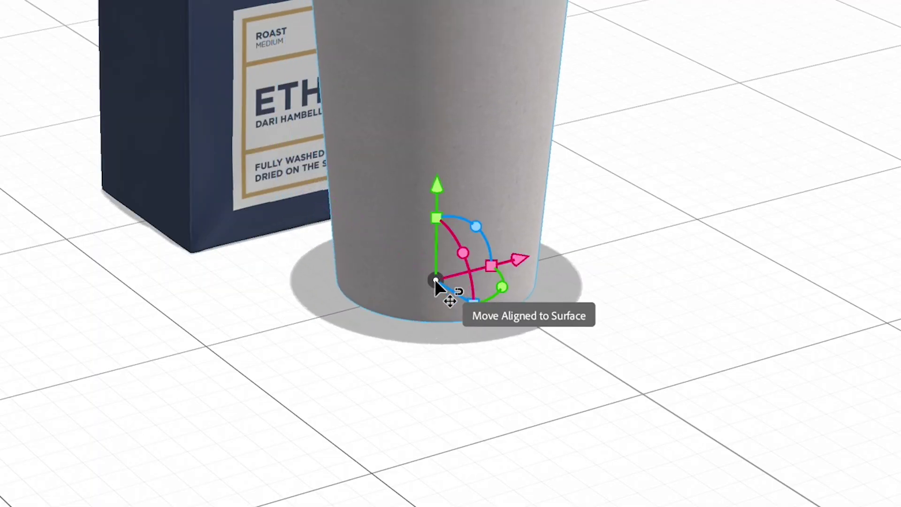
drag(435, 280, 549, 377)
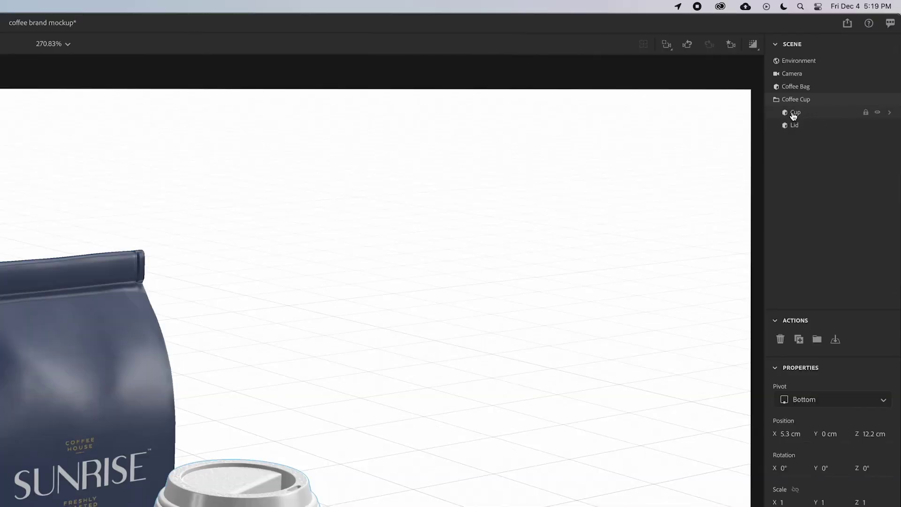
- Set the base color of the cup's Cup Material to the saved dark blue 183761
click(889, 112)
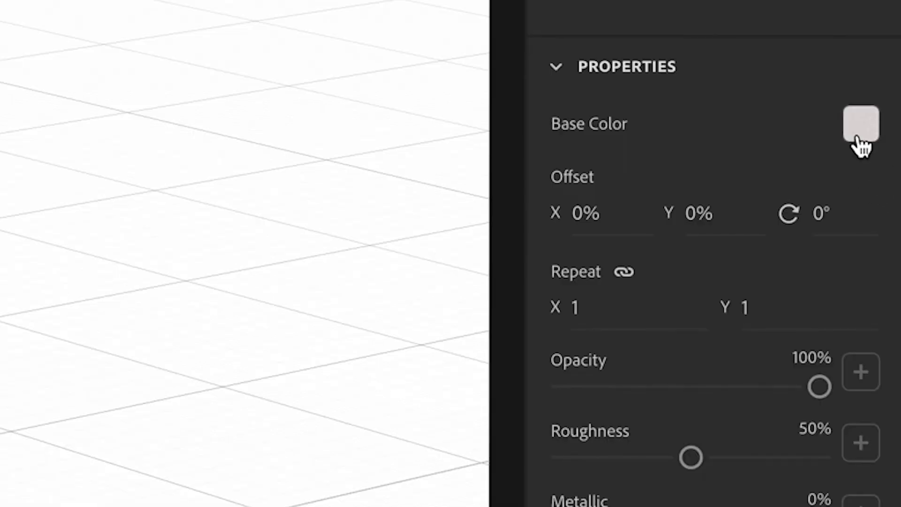
click(857, 136)
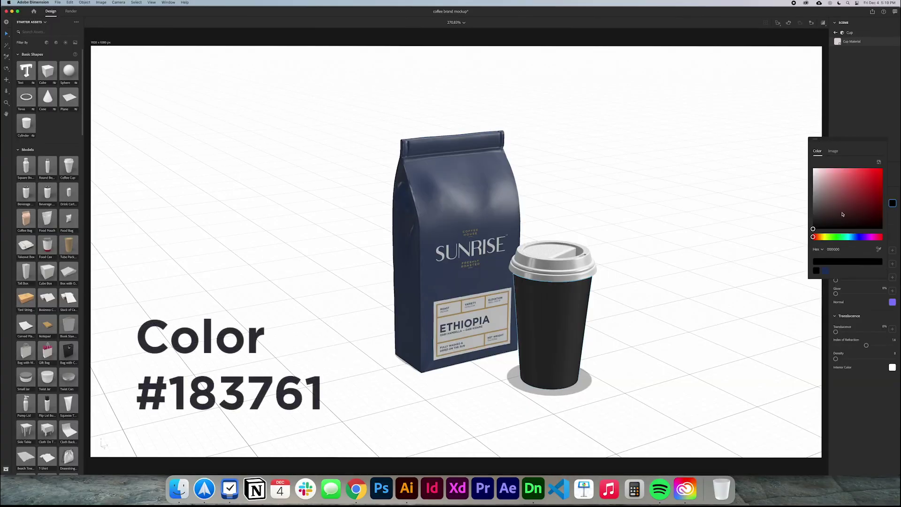
click(826, 272)
click(554, 266)
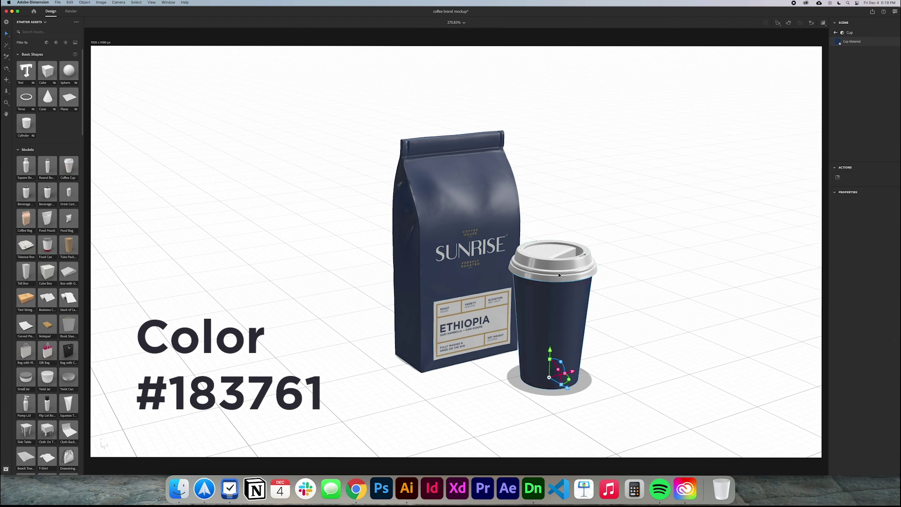
- Switch to Illustrator and copy the gold fill's hex code d5a55a from the logo's COFFEE HOUSE text
key(super+Tab)
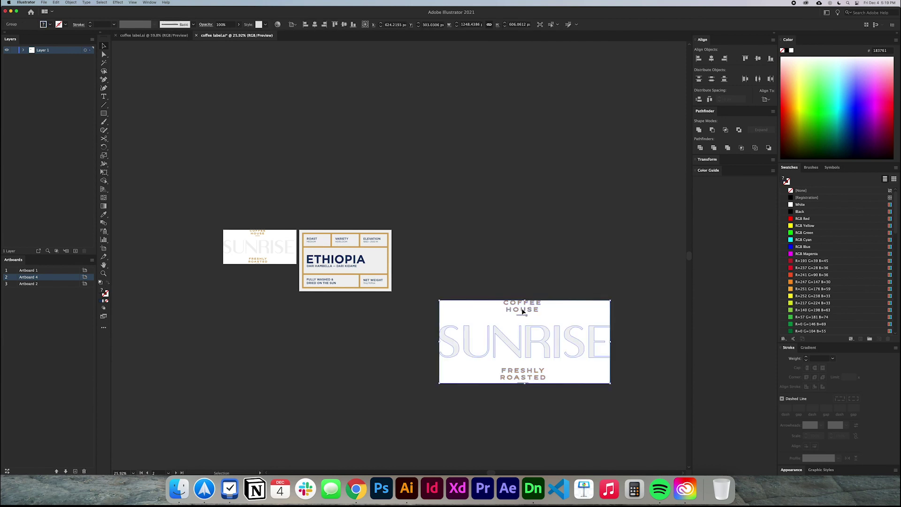
double_click(525, 312)
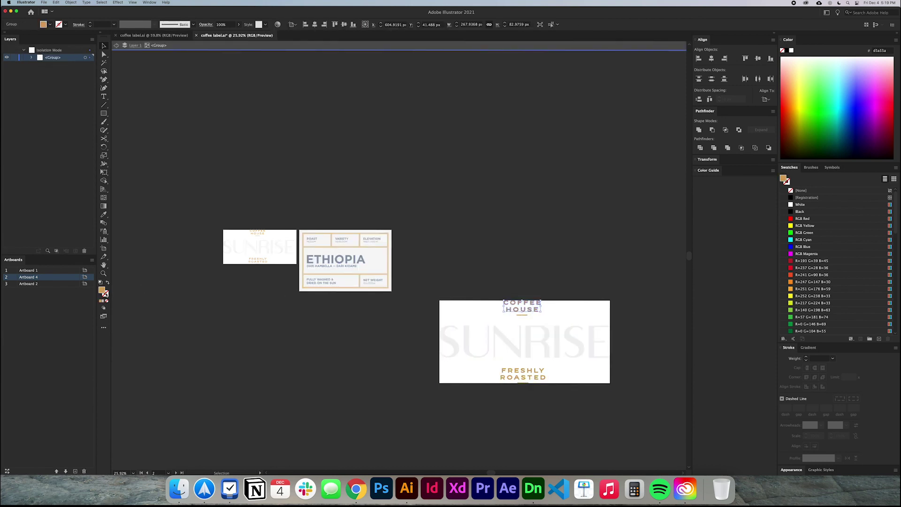
double_click(104, 293)
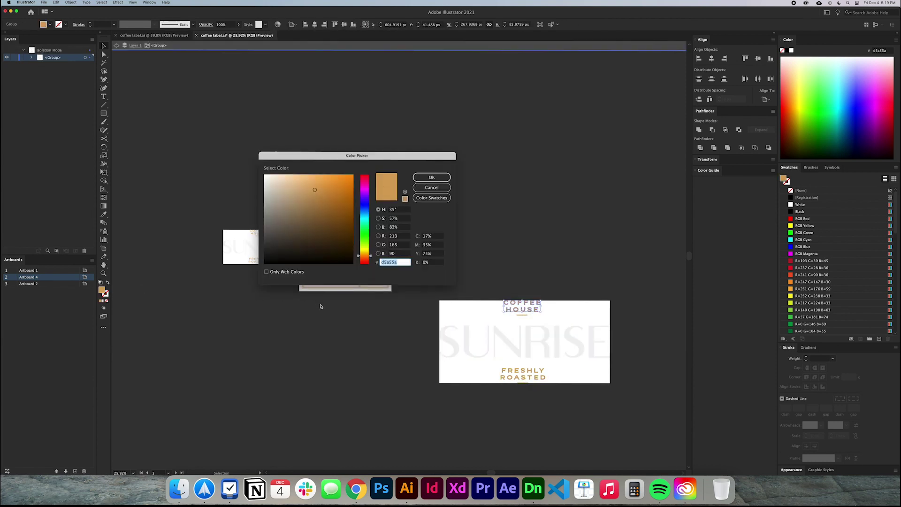
- Switch back to Dimension and set the base color of the cup's Lid Material to hex d5a55a
key(super+Tab)
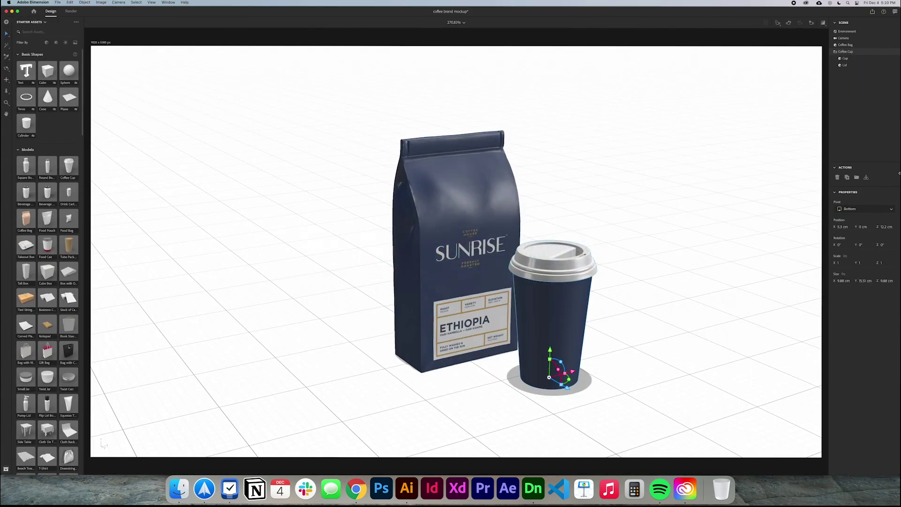
click(858, 67)
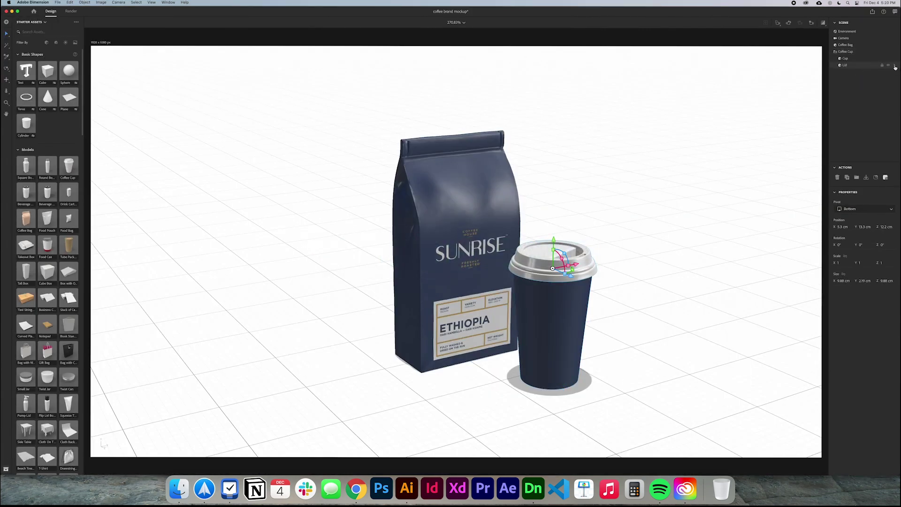
click(895, 66)
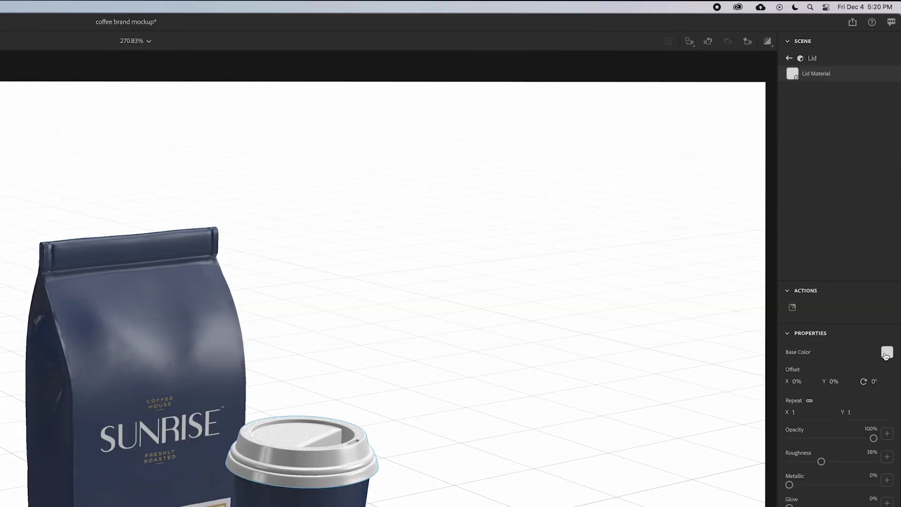
click(886, 356)
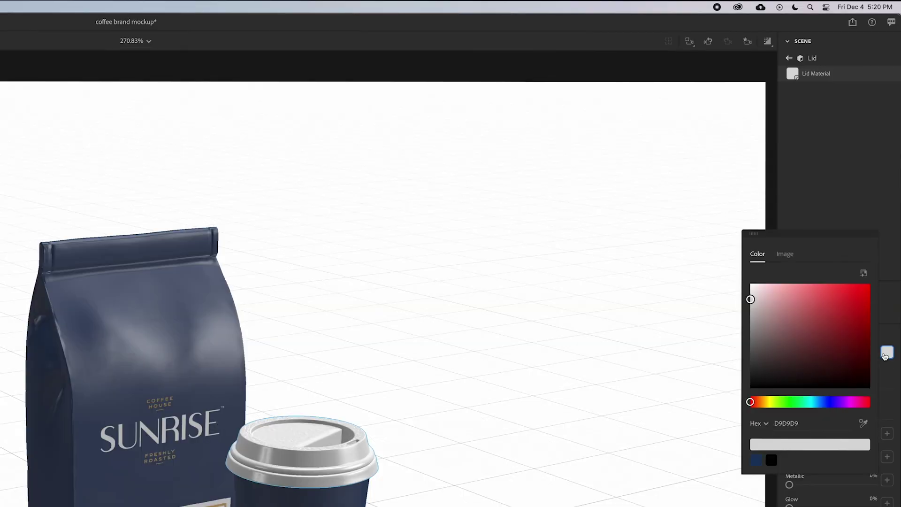
click(798, 423)
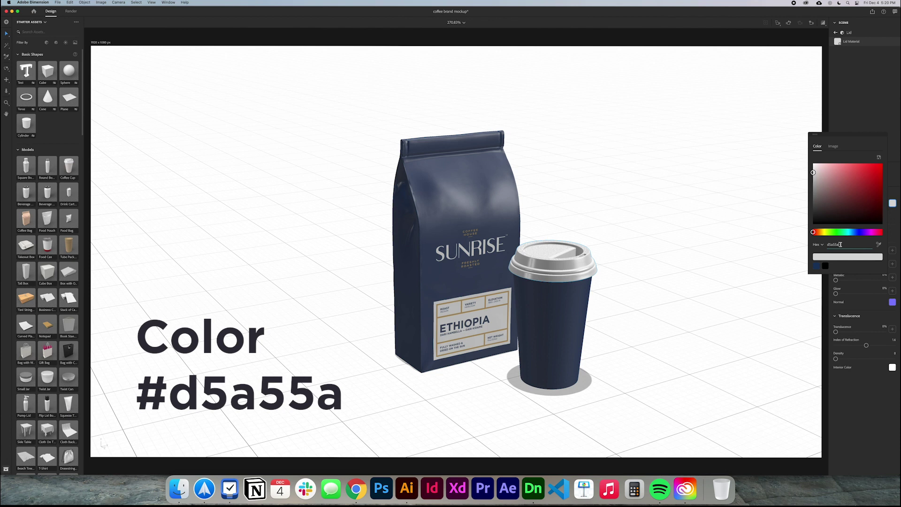
key(Return)
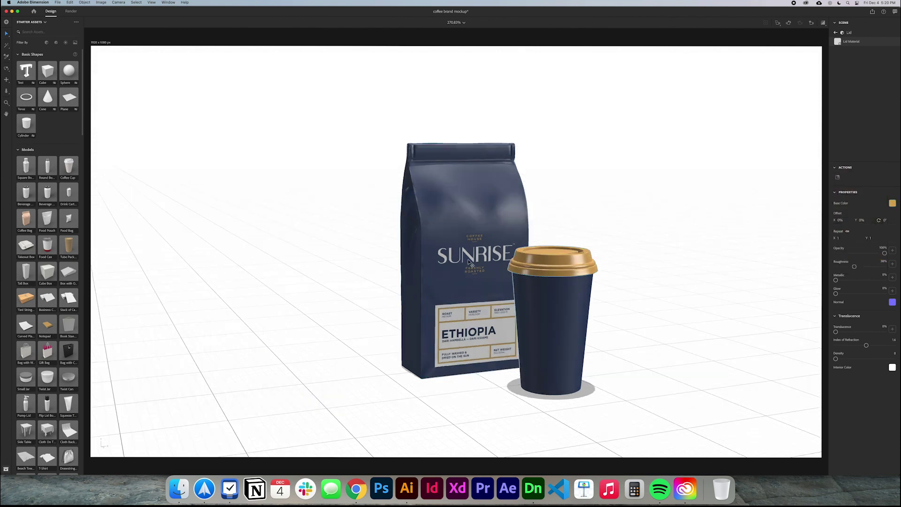
- Place the Sunrise logo artwork as a graphic on the cup's front and scale it down to about 6.3%
click(570, 337)
click(886, 58)
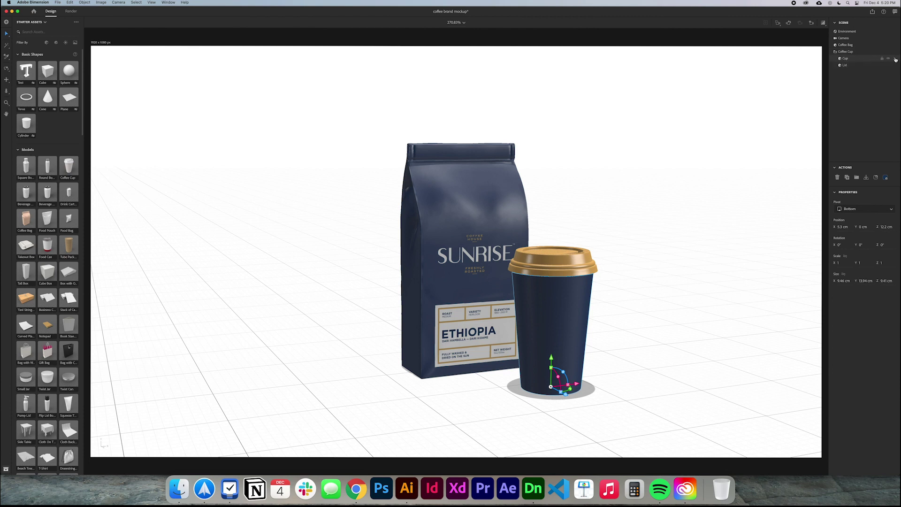
click(895, 60)
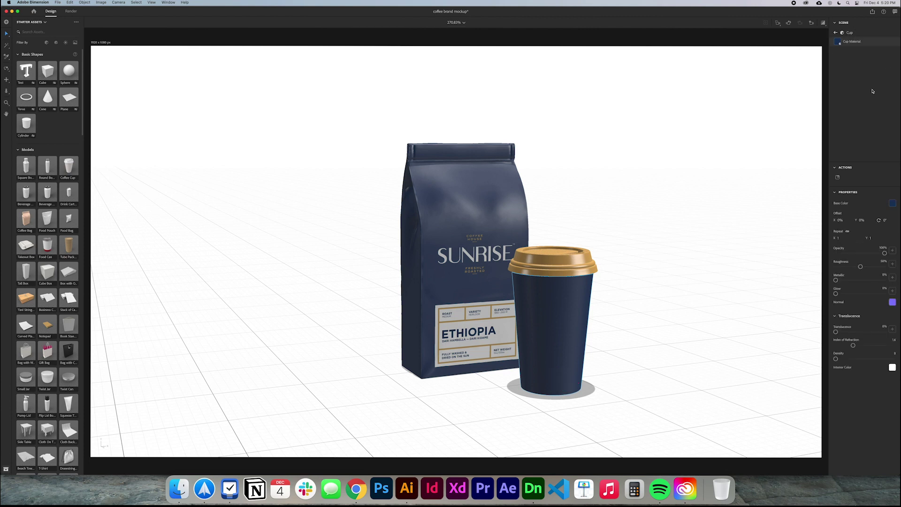
click(837, 179)
click(411, 201)
click(545, 294)
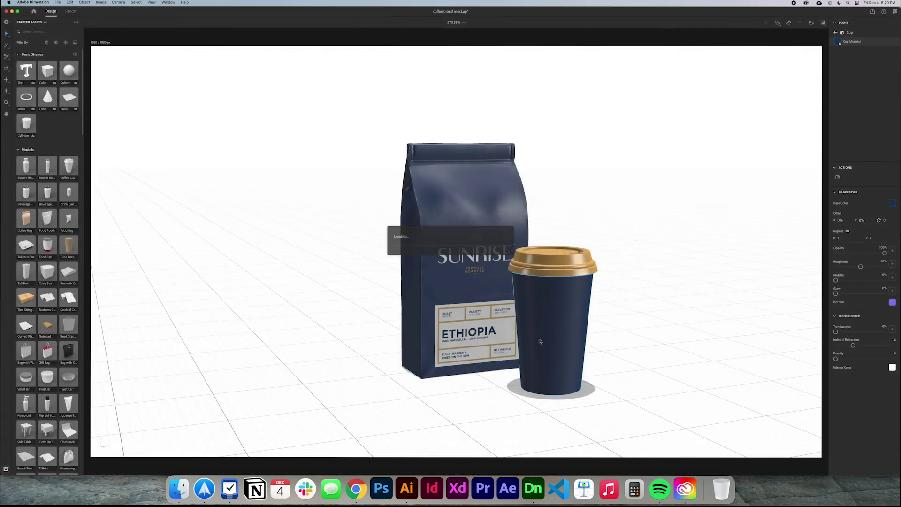
click(552, 371)
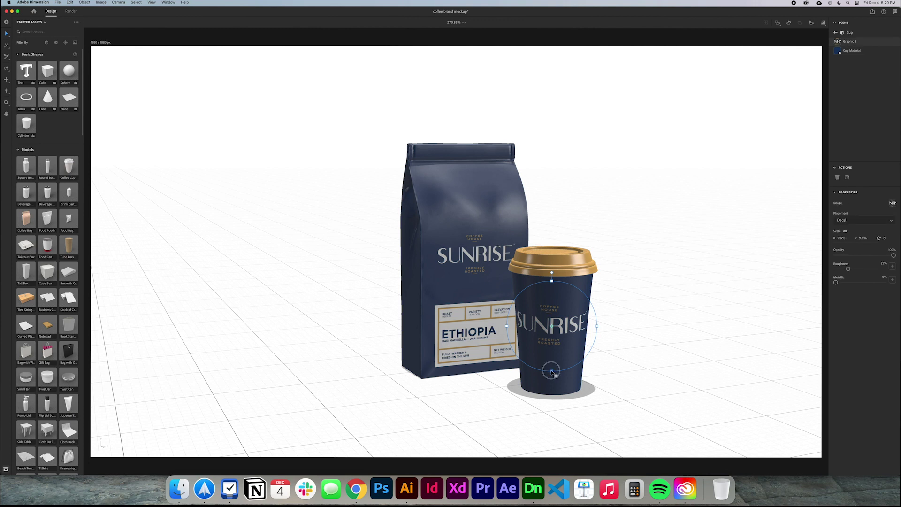
drag(552, 372, 551, 357)
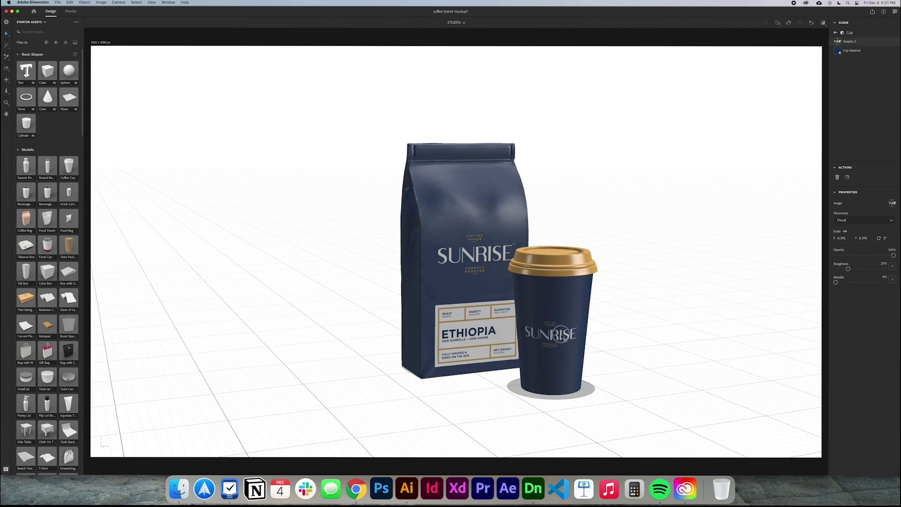
- Move the Sunrise logo graphic slightly higher on the cup's front
drag(564, 339, 564, 323)
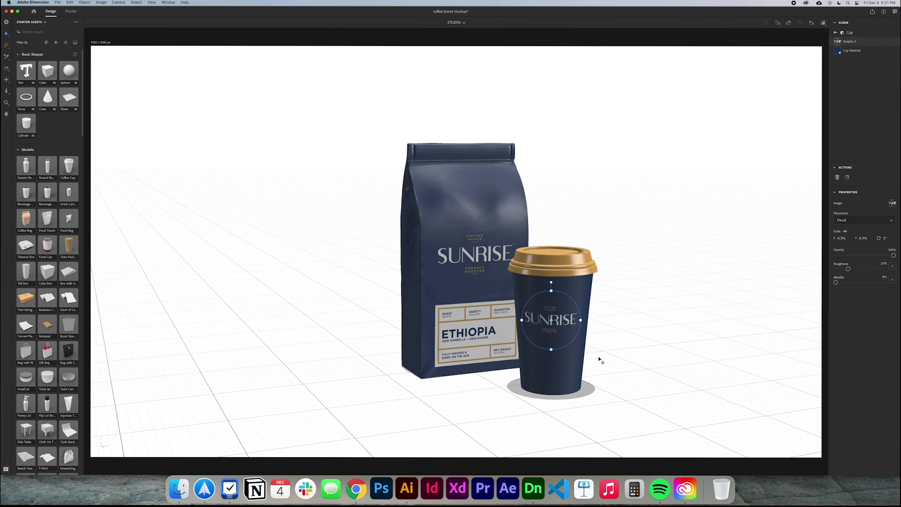
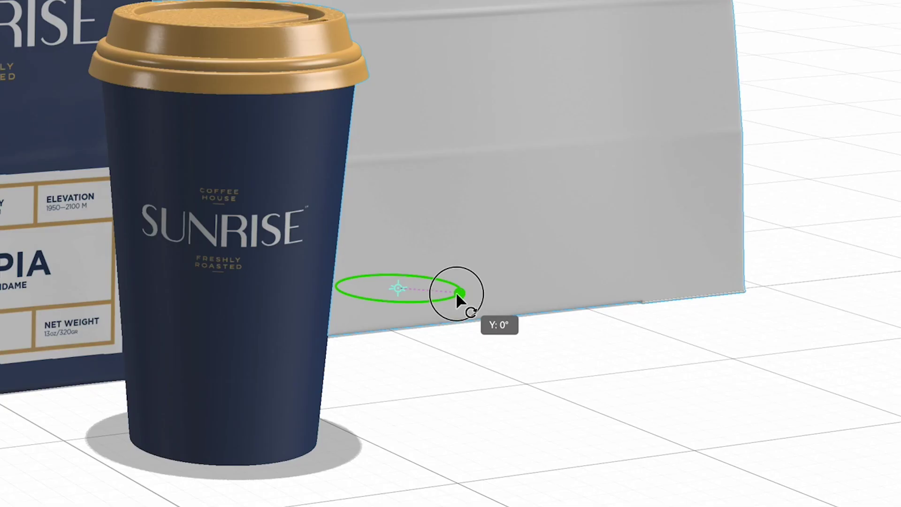
- Rotate the Bag with Wire Handles to about -49° around the Y axis and position it behind the coffee bag and cup at about X 22 cm
drag(625, 342, 623, 340)
drag(452, 297, 425, 299)
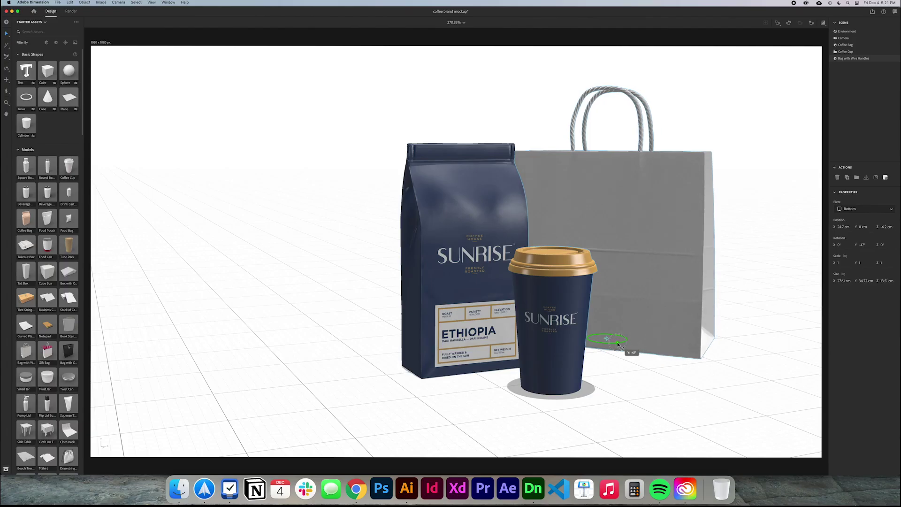
drag(613, 342, 604, 364)
drag(516, 445, 476, 500)
drag(557, 478, 619, 247)
click(7, 81)
drag(525, 291, 531, 281)
key(v)
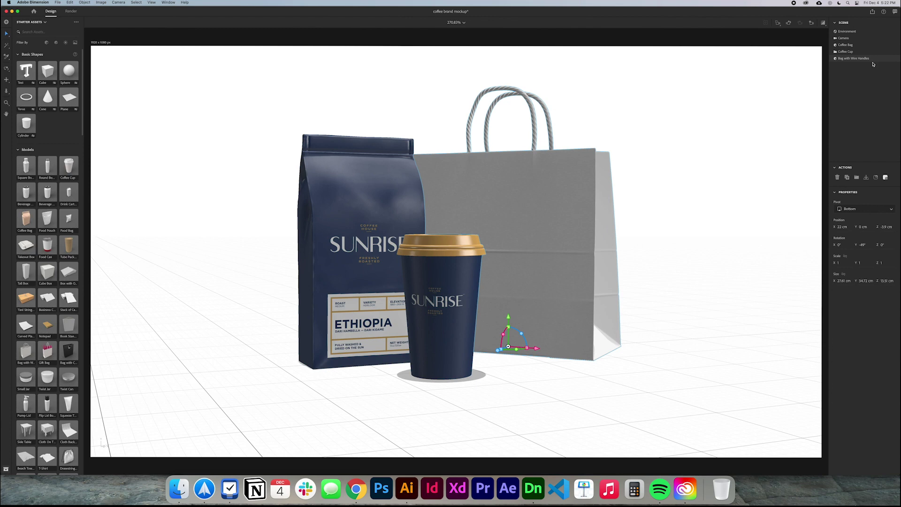
key(ctrl+z)
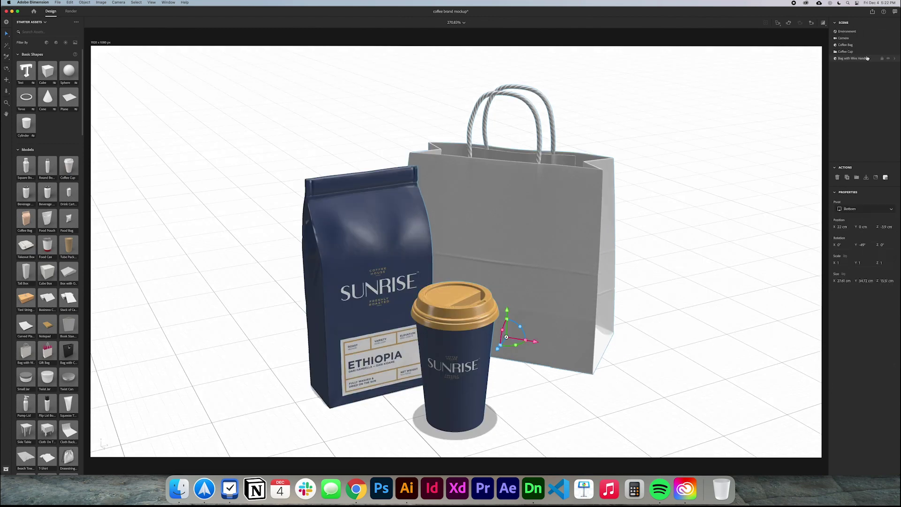
- Set the base color of the wire-handled bag's Bag Material to the saved dark blue 183761
click(894, 59)
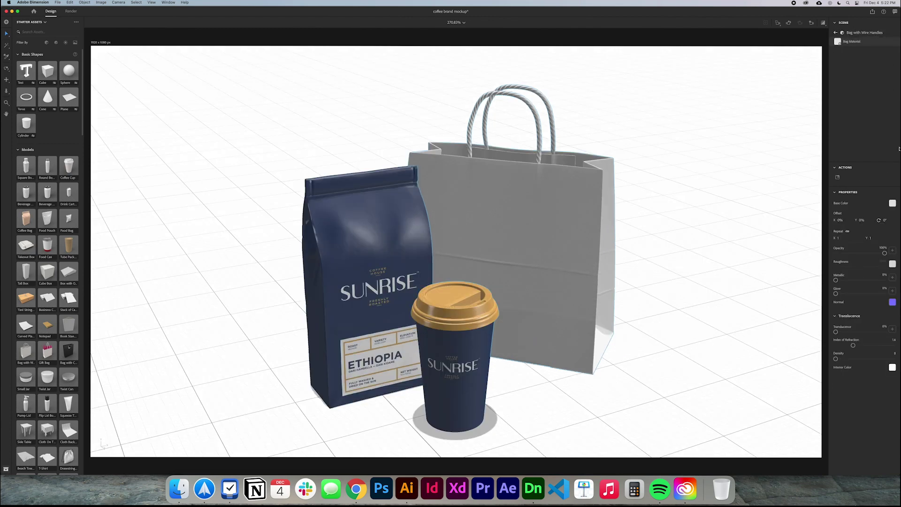
click(892, 203)
click(826, 267)
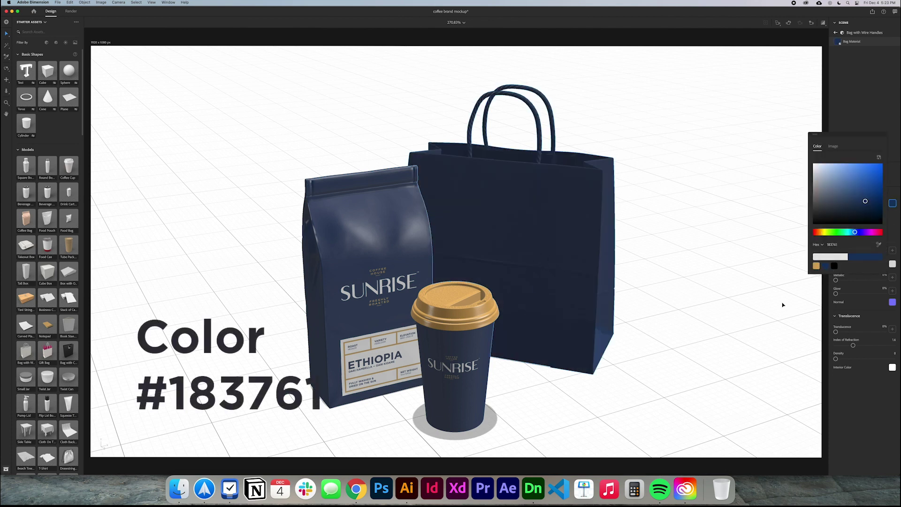
click(889, 214)
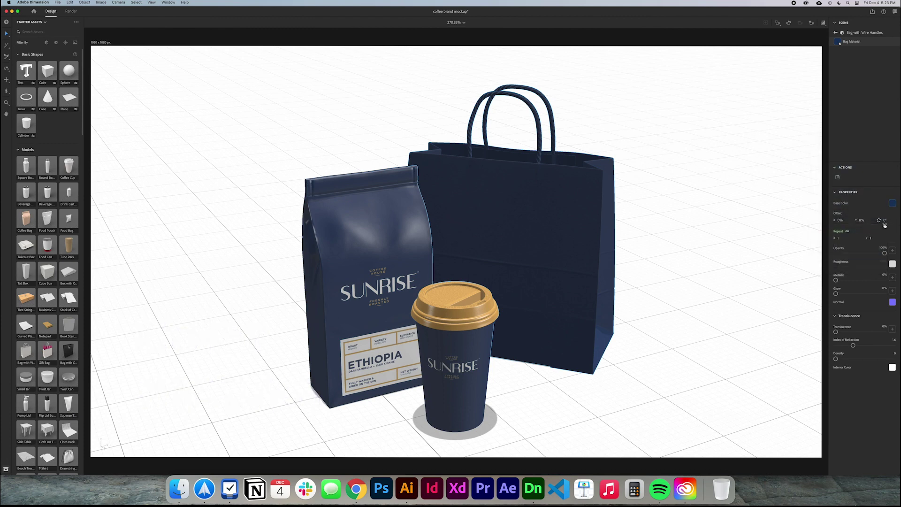
- Place coffee label.ai as a graphic on the wire-handled bag's front and scale it down within the panel
click(527, 224)
scroll(527, 224, up, 3)
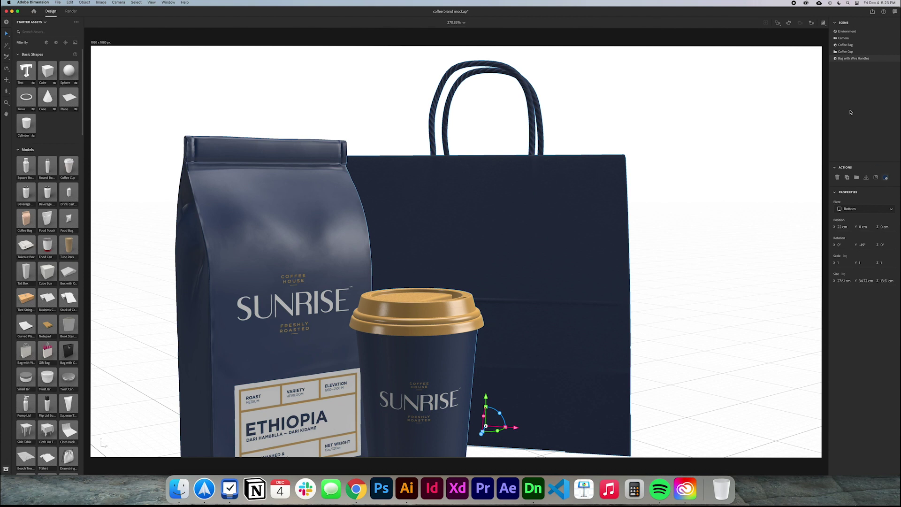
click(895, 59)
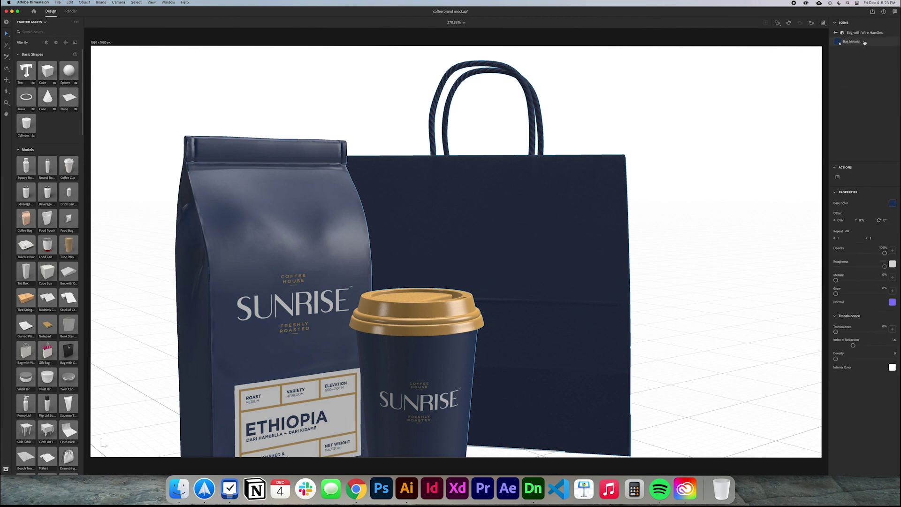
click(837, 177)
click(422, 200)
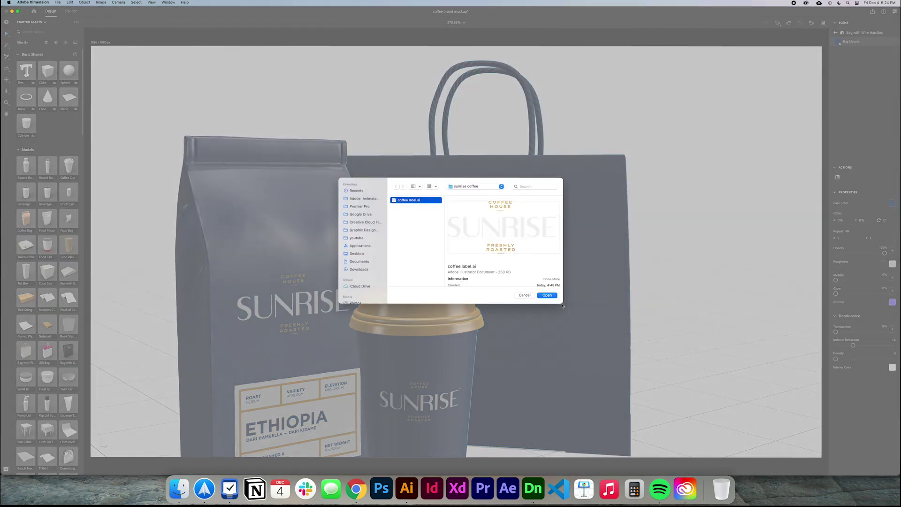
click(547, 295)
drag(549, 287, 554, 306)
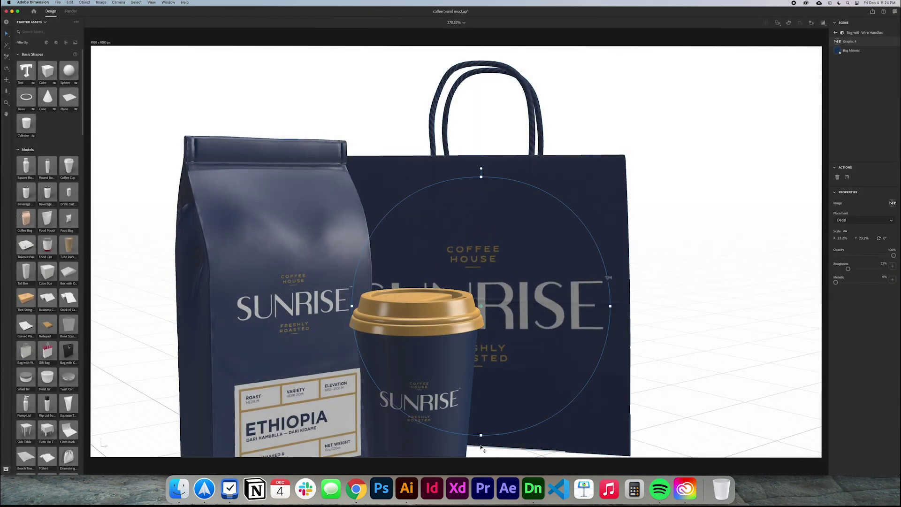
drag(481, 435, 474, 396)
click(744, 345)
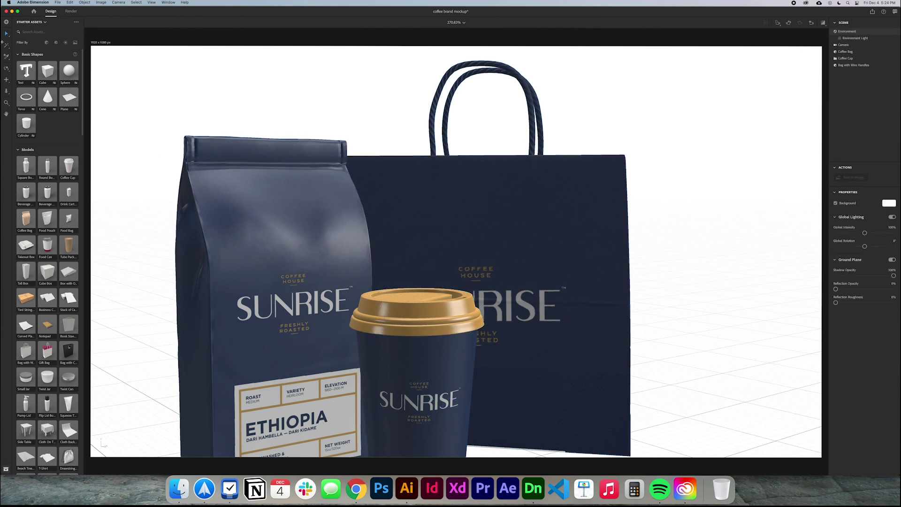
- Rotate the wire-handled bag to about -72° around the Y axis and stretch its height to about 51 cm
click(6, 80)
drag(321, 308, 408, 307)
click(6, 91)
drag(466, 288, 435, 369)
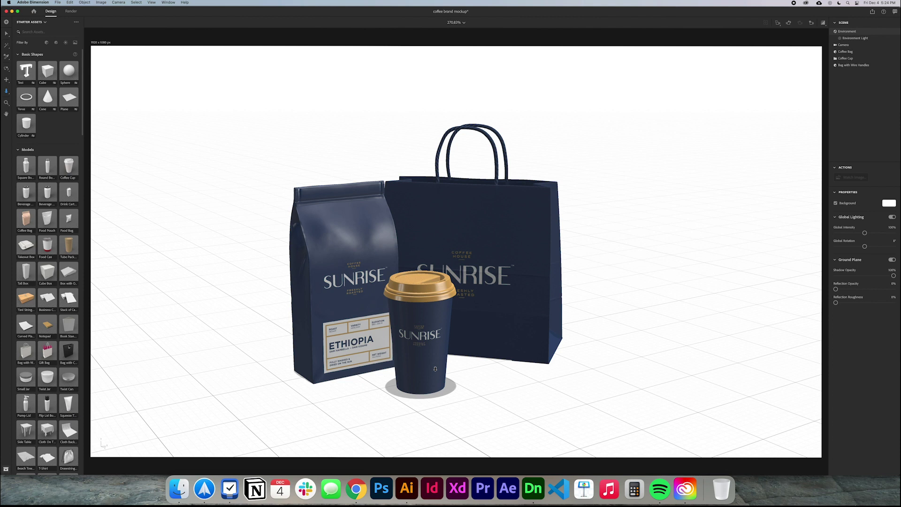
key(v)
click(540, 305)
drag(482, 349, 476, 358)
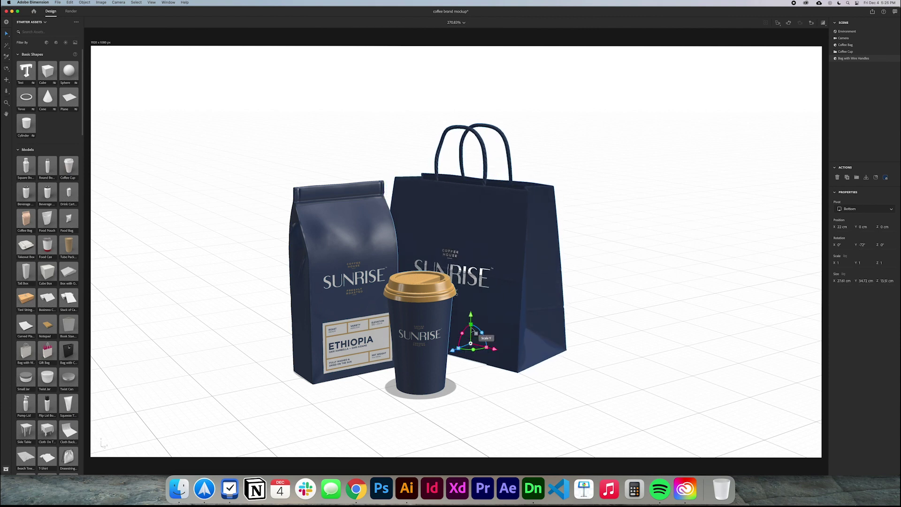
drag(470, 324, 470, 317)
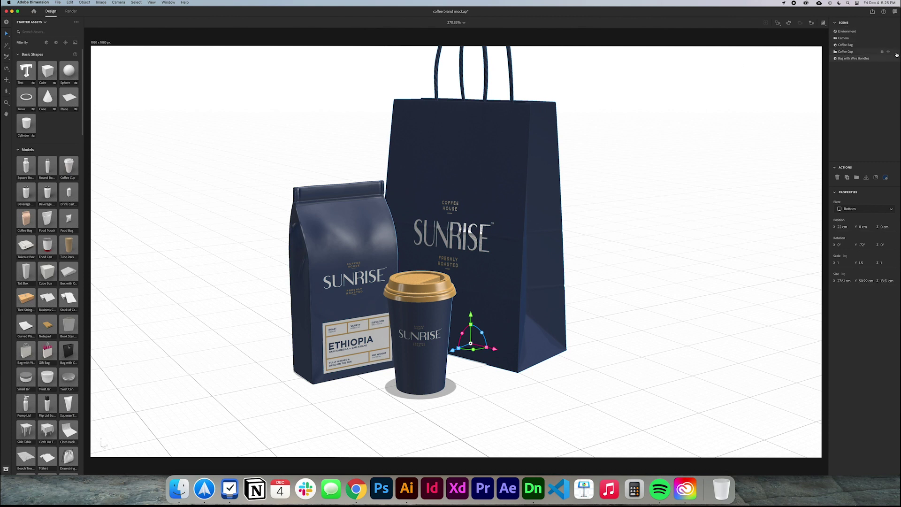
- Remove the stretched logo from the wire-handled bag and place coffee label.ai on its front again, scaled to about 15.8%
click(891, 79)
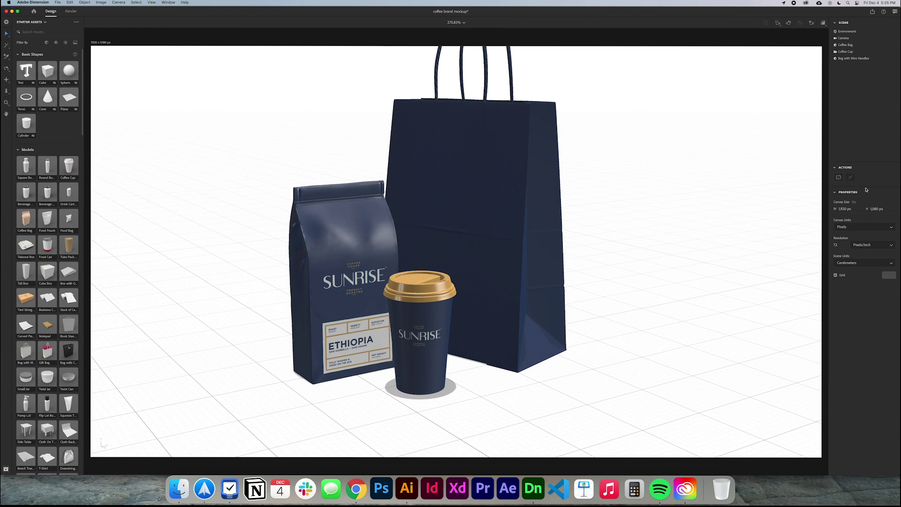
double_click(850, 58)
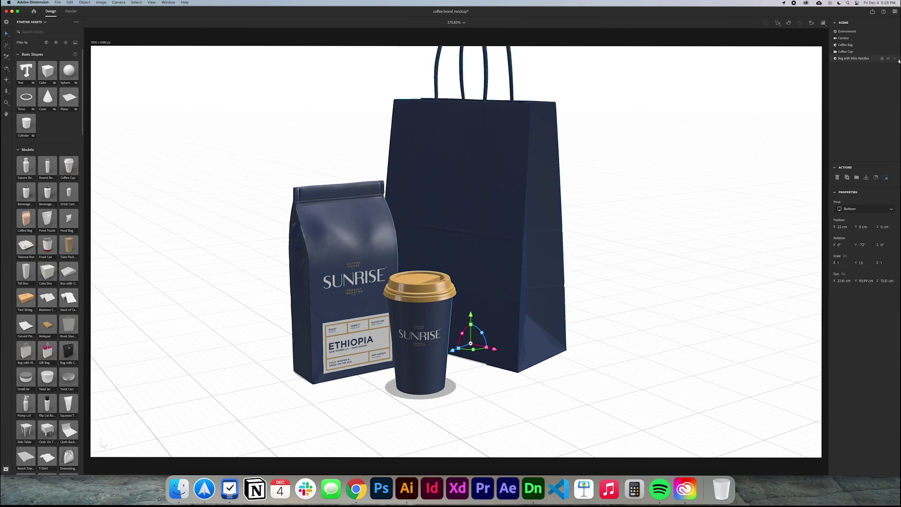
click(837, 177)
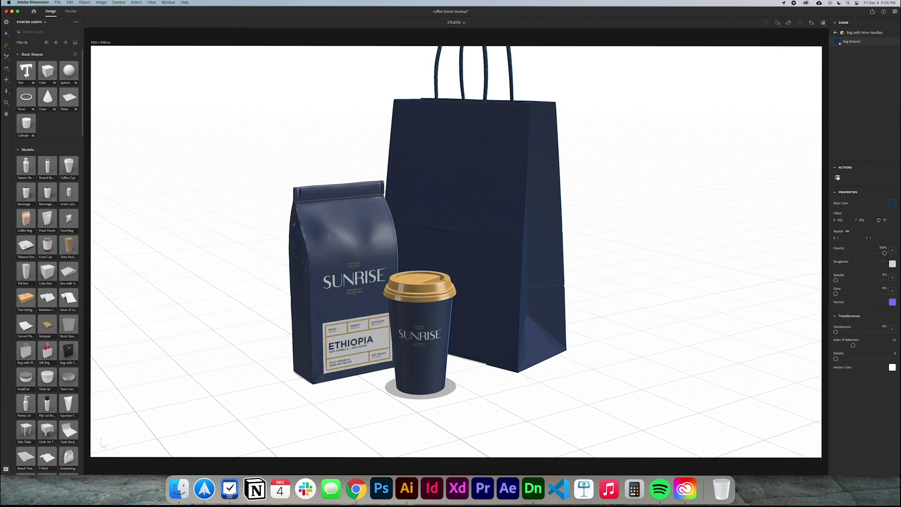
click(413, 200)
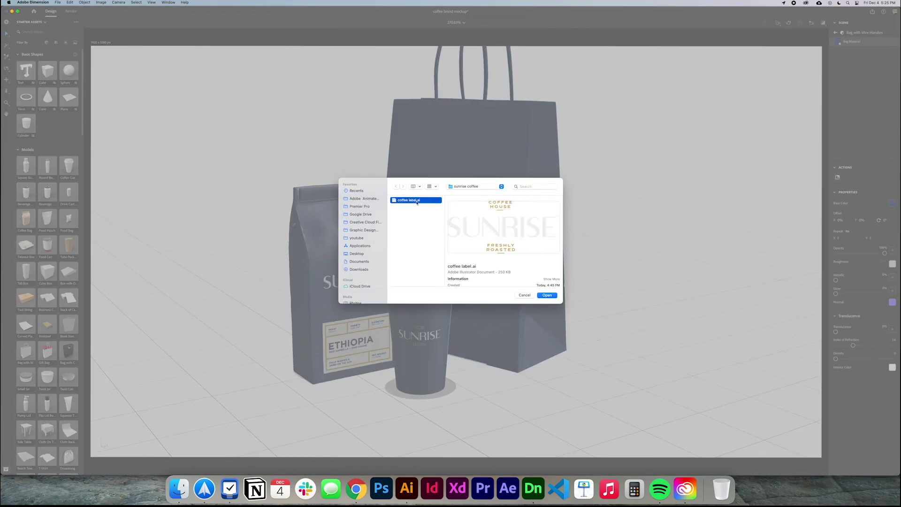
click(546, 295)
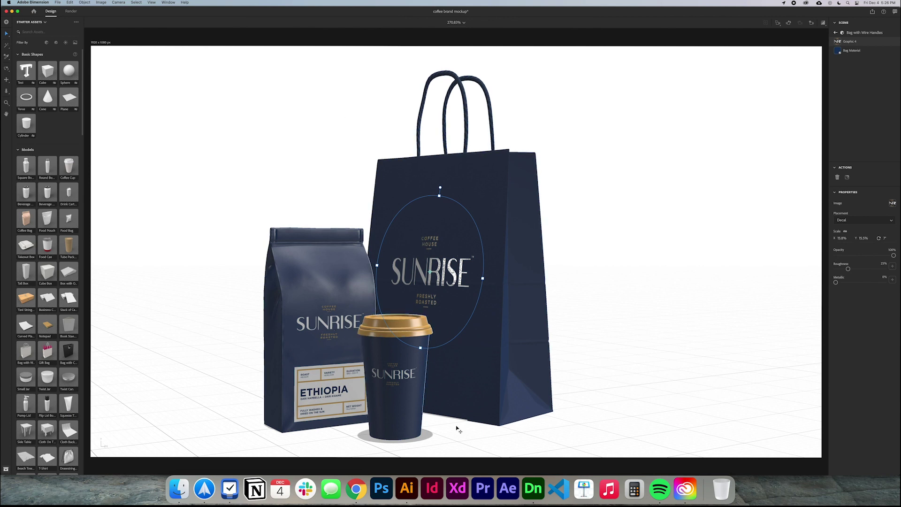
- Move the coffee cup forward to about X 7.9 cm, Z 18.6 cm and shift the coffee bag away from the wire-handled bag
click(417, 394)
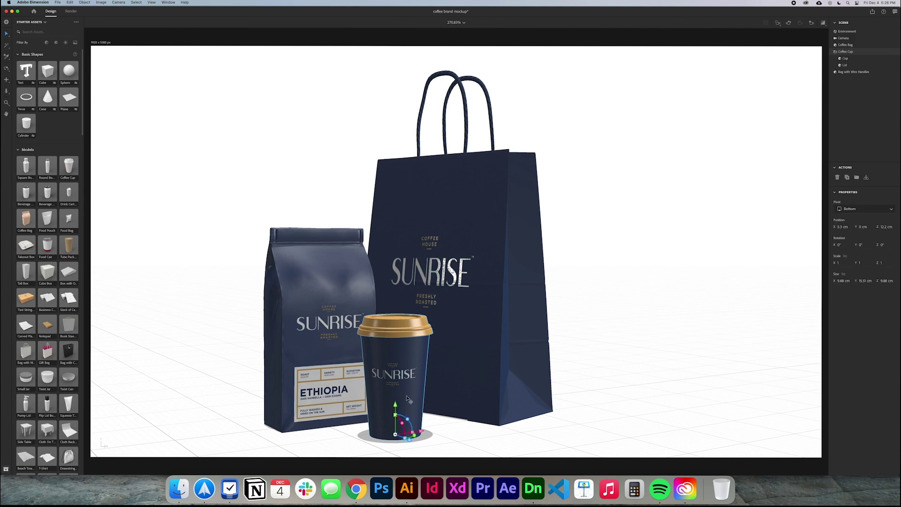
drag(396, 435, 417, 456)
mouse_move(503, 355)
right_down()
mouse_move(512, 355)
mouse_move(506, 361)
right_up()
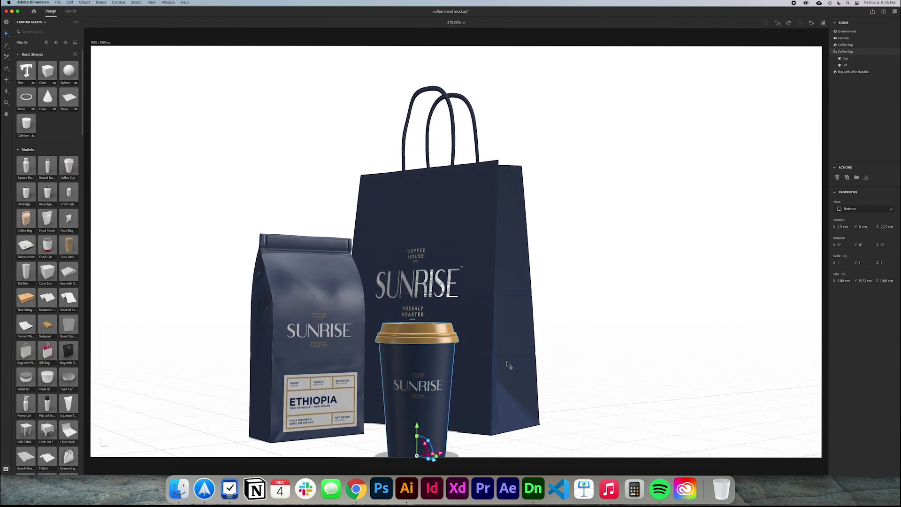
drag(350, 397, 334, 392)
click(434, 430)
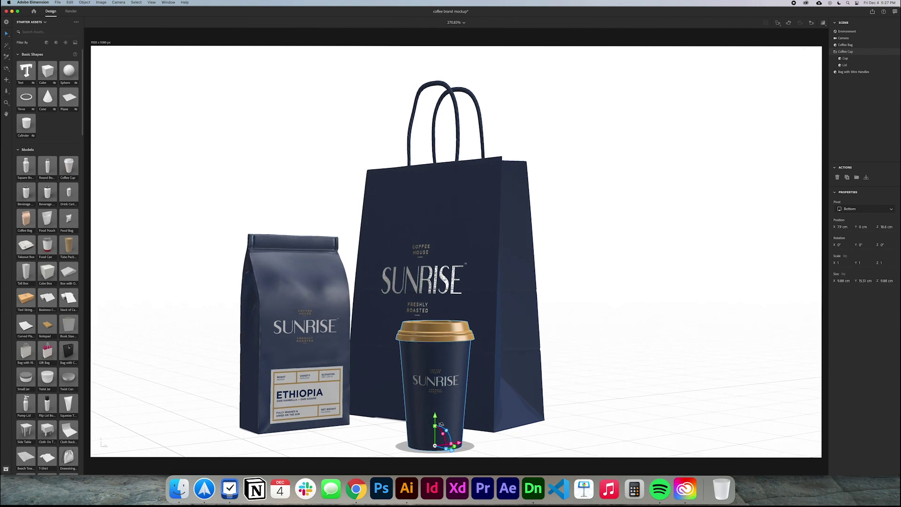
- Frame all three products with the camera and move the cup to about X 2.7 cm, Z 20.3 cm, in front of the gap between the bags
click(5, 81)
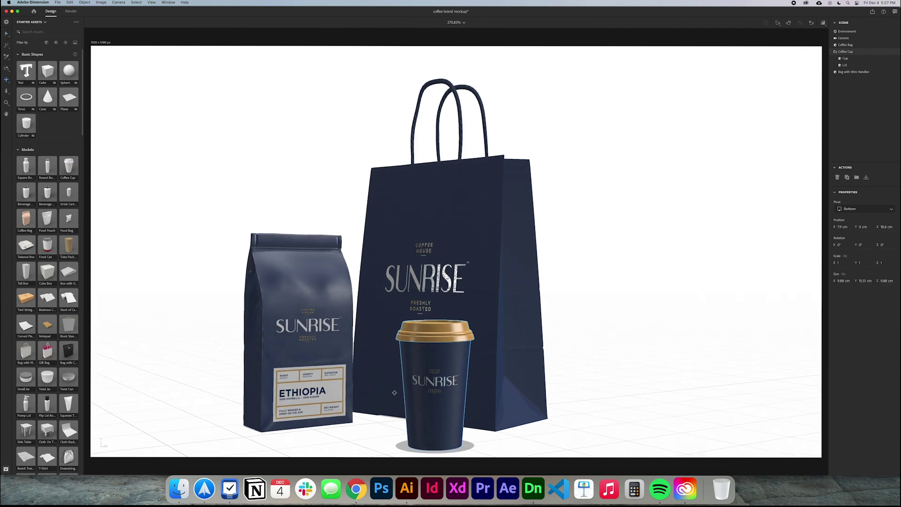
drag(394, 392, 400, 417)
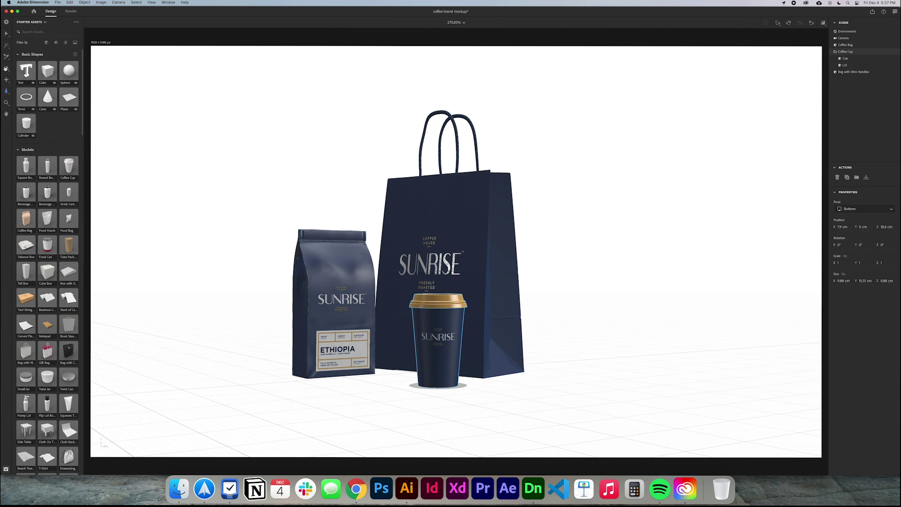
click(5, 69)
drag(384, 362, 408, 374)
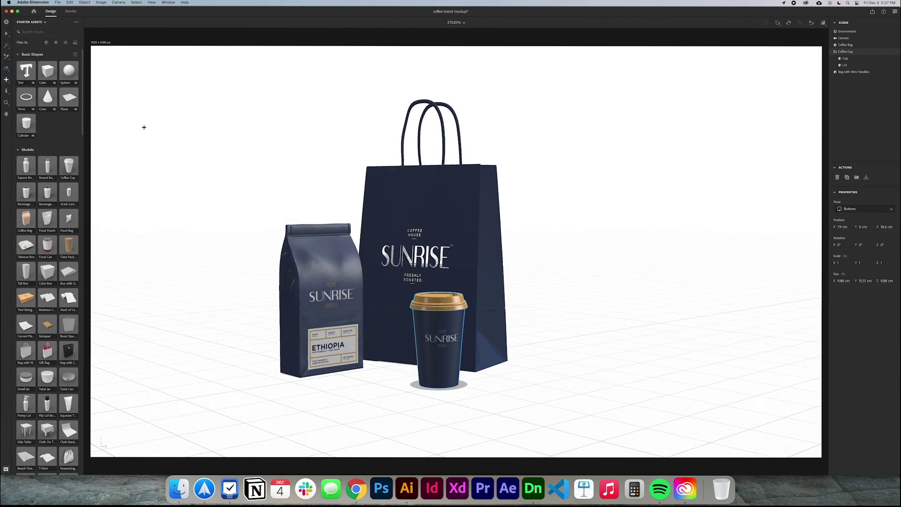
drag(373, 355, 400, 353)
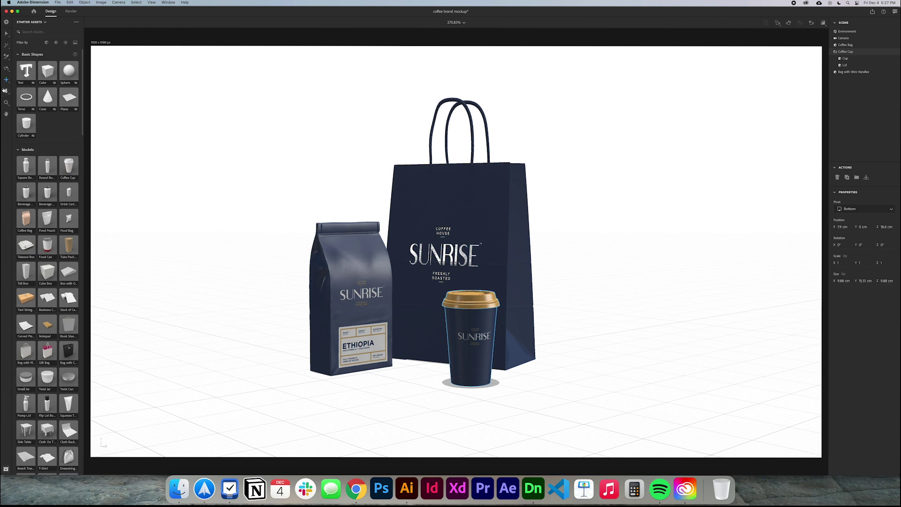
drag(427, 354, 426, 338)
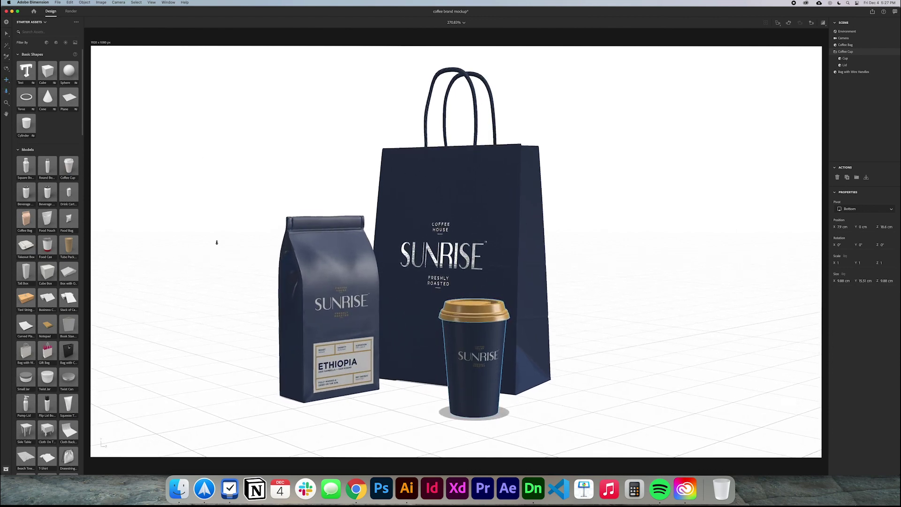
click(7, 33)
drag(472, 409, 453, 419)
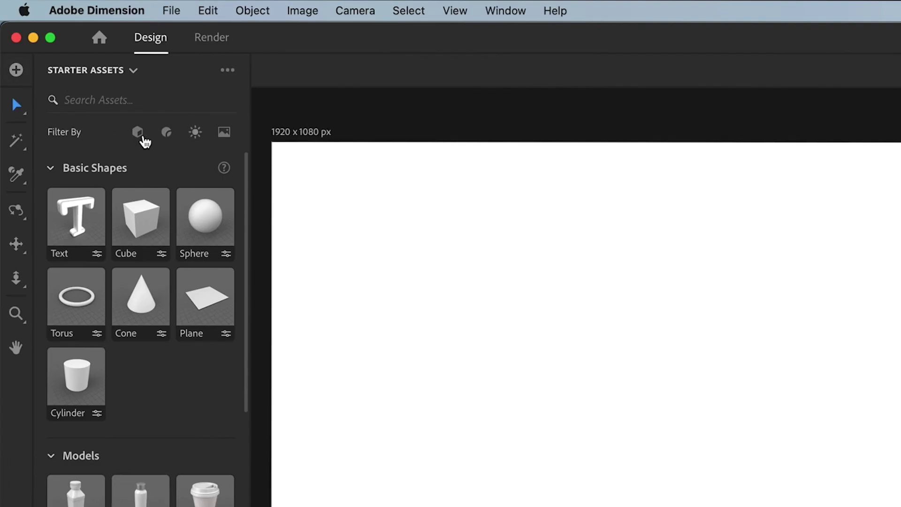
- Filter the starter assets to lights and apply the Studio Softbox 3-point environment light to the scene
click(195, 135)
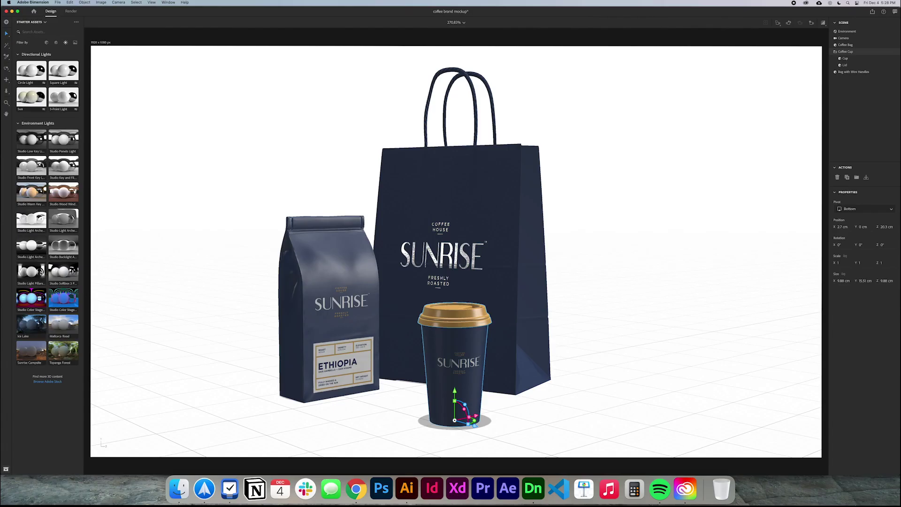
click(67, 272)
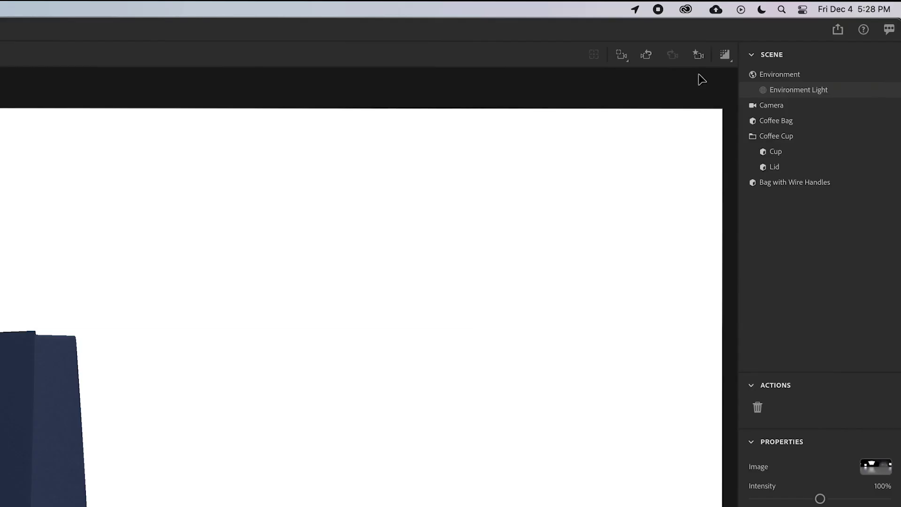
- Save the current camera view as a bookmark named render view
click(811, 23)
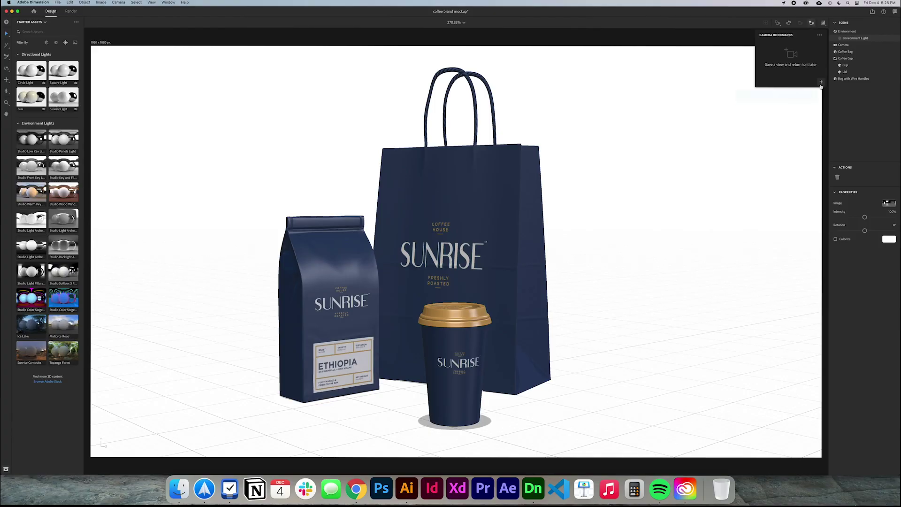
click(720, 189)
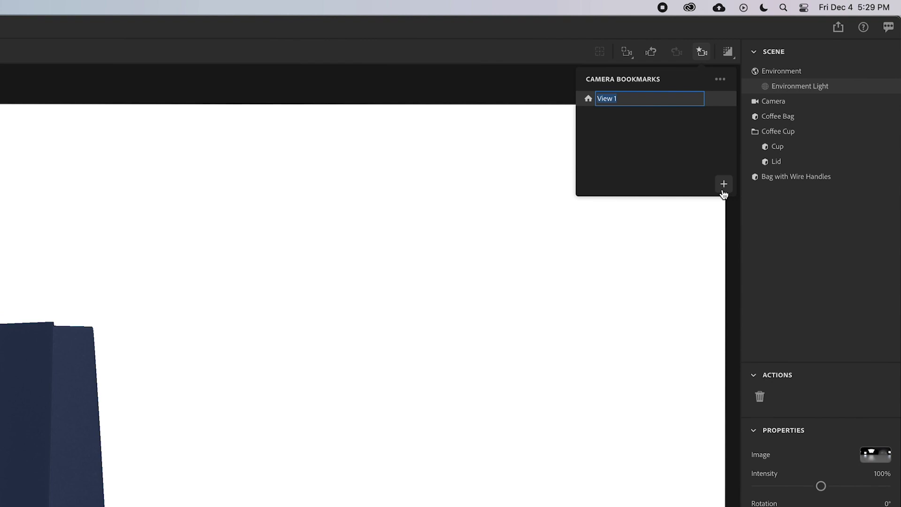
text(render view)
key(Return)
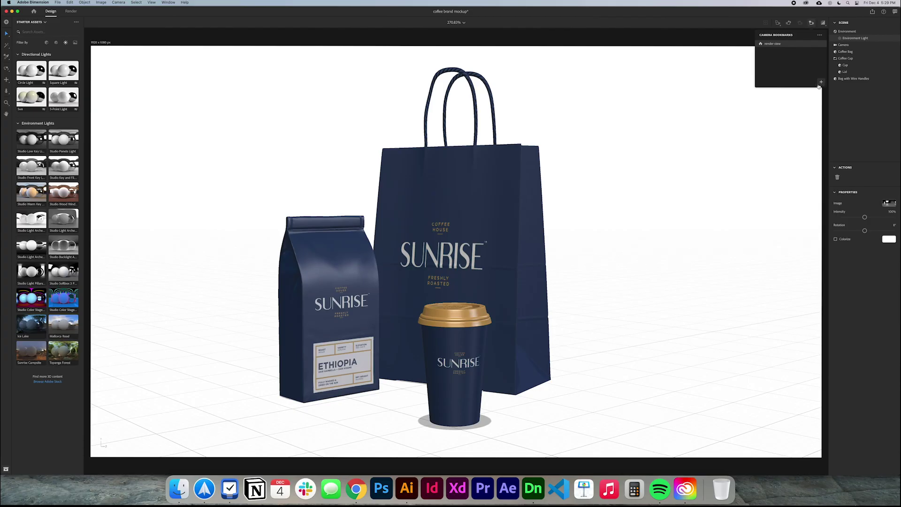
- Move the camera away from the products and restore the bookmarked render view
click(8, 73)
drag(178, 137, 47, 114)
drag(221, 195, 774, 70)
click(812, 23)
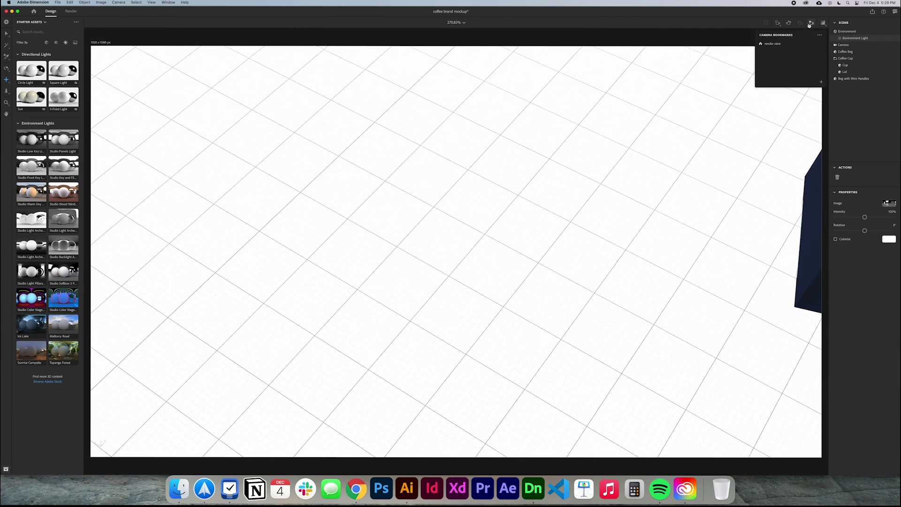
click(772, 43)
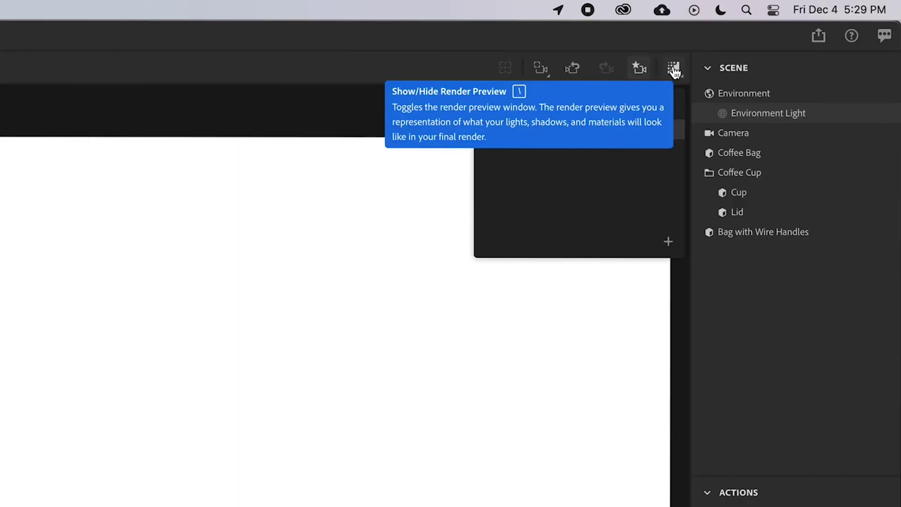
- Toggle the render preview and render the current view locally at High (Slow) quality as a 16 Bits/Channel PSD named coffee brand mockup
click(674, 71)
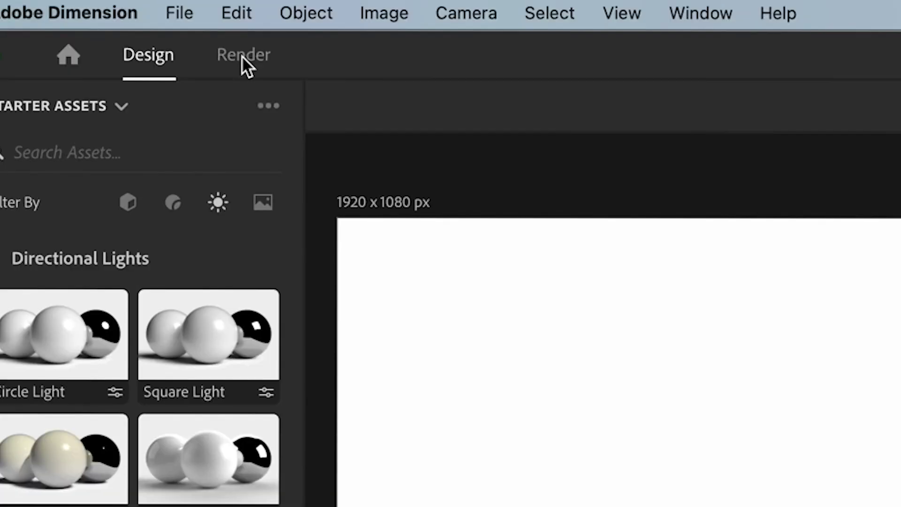
click(242, 56)
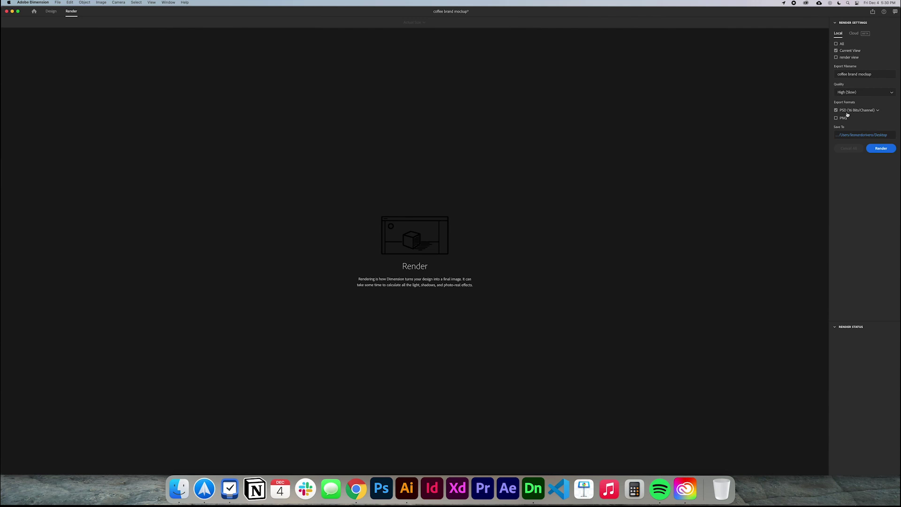
click(881, 148)
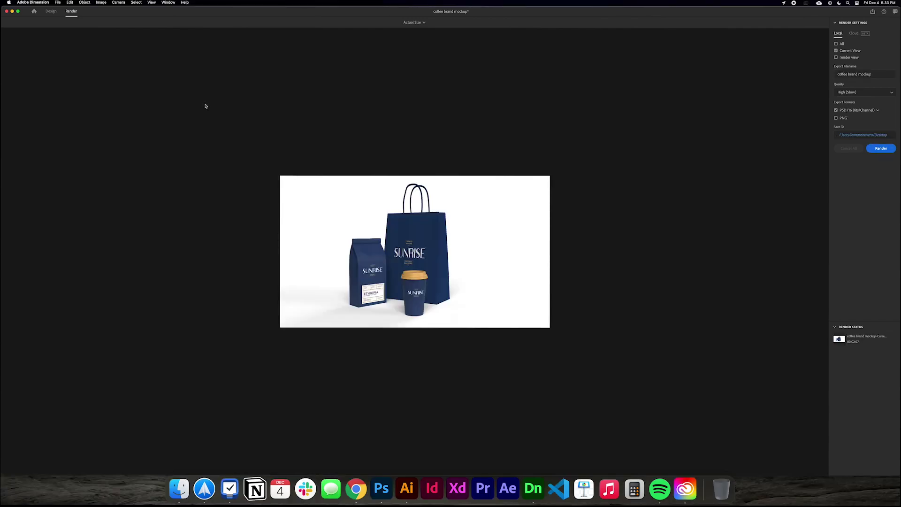
- Clear the open windows off the desktop, preview the rendered coffee brand mockup PSD and open it in Photoshop
click(13, 12)
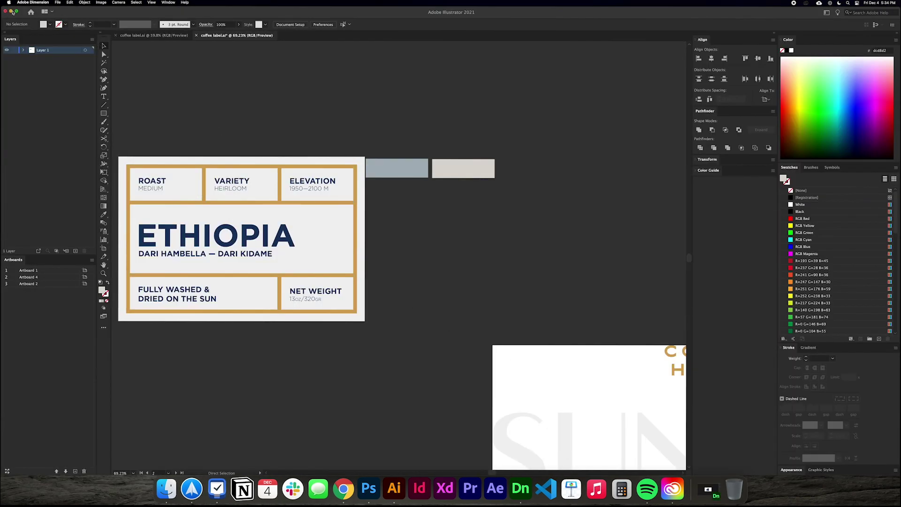
click(11, 12)
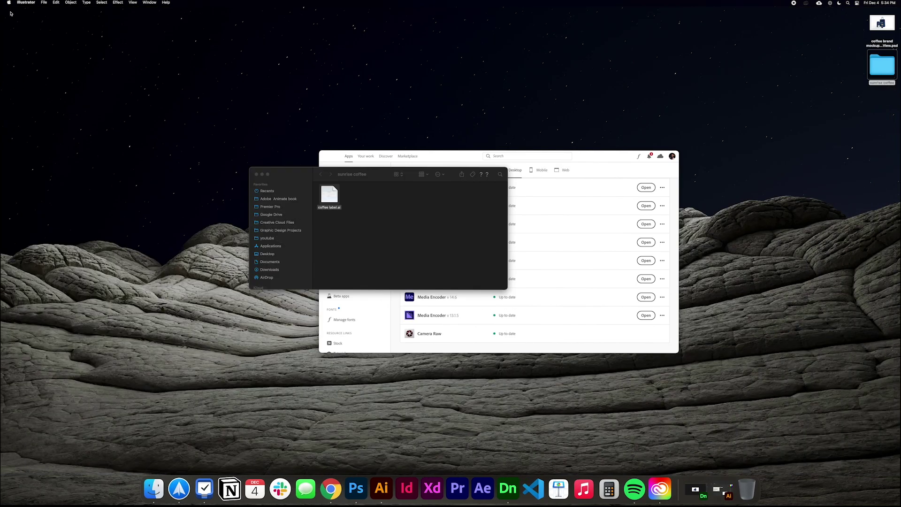
click(323, 154)
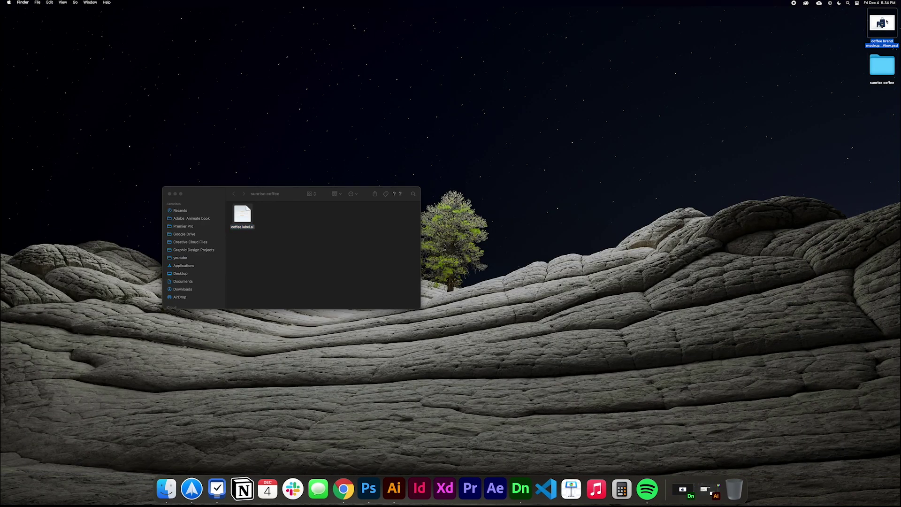
click(882, 22)
key(space)
double_click(878, 21)
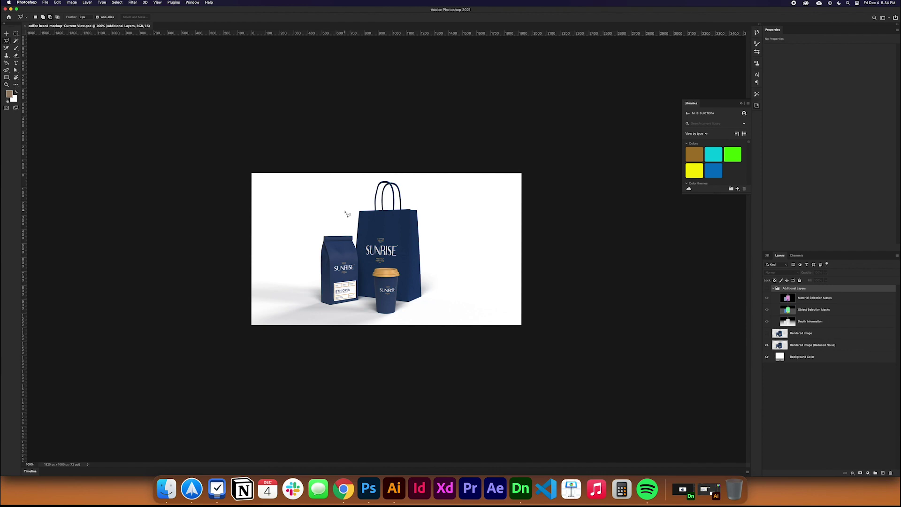
- Show the Additional Layers masks, hide Object Selection Masks and Depth Information, and select the coffee bag from Material Selection Masks with the Magic Wand
alt+scroll(402, 266, up, 3)
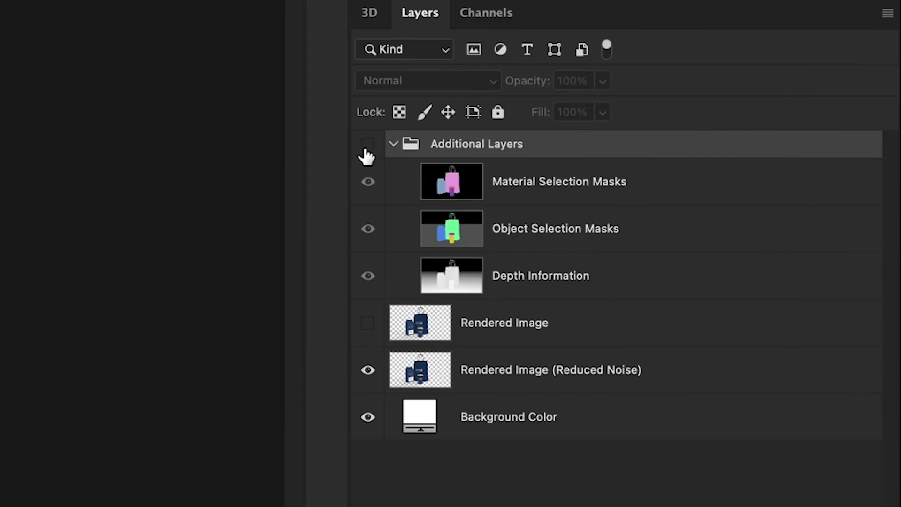
click(767, 288)
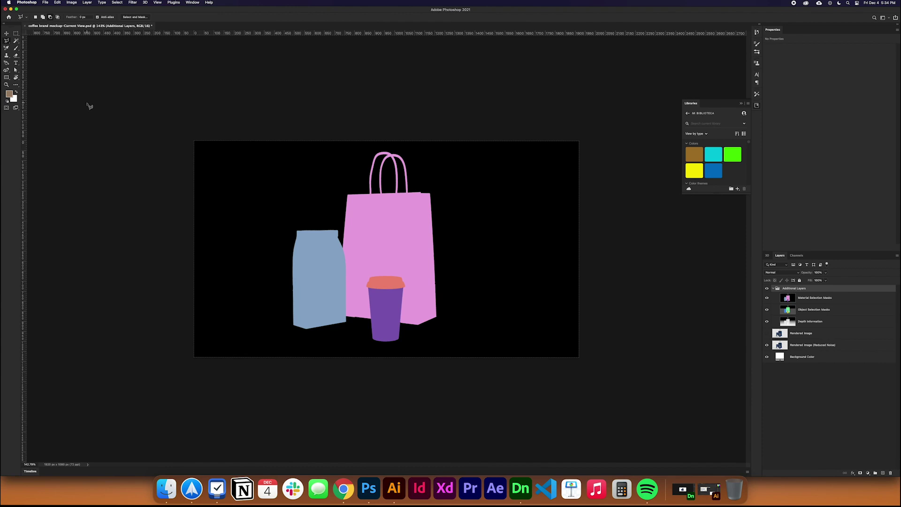
click(16, 41)
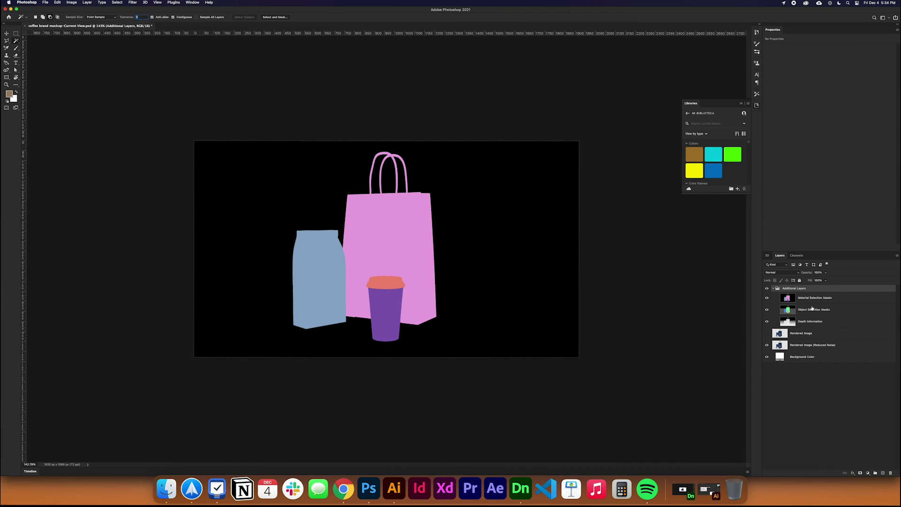
click(767, 309)
click(767, 321)
click(801, 299)
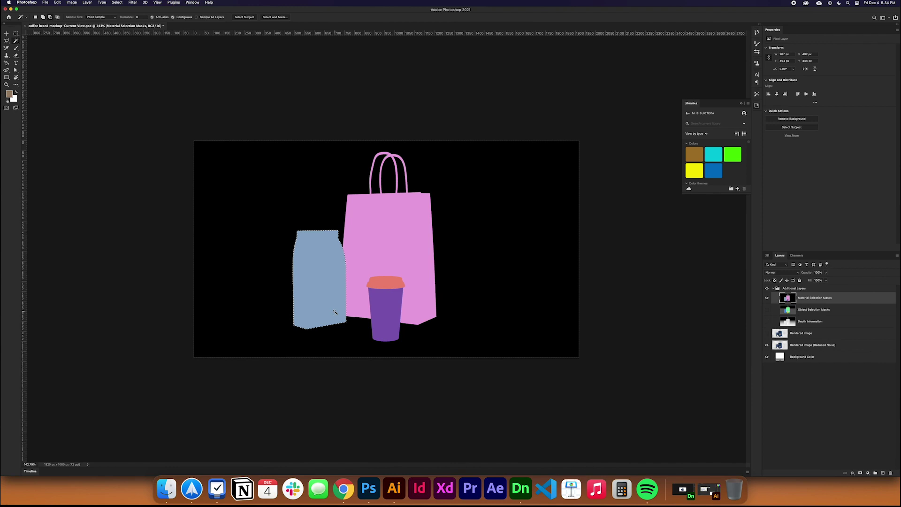
click(767, 288)
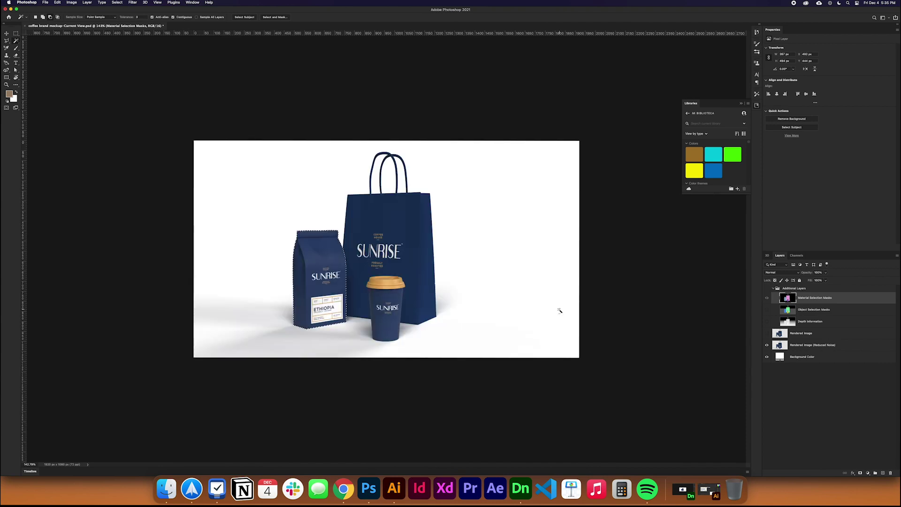
- Using the Object Selection Masks layer as a temporary view, add a horizontal guide about 760 px from the canvas's upper edge
click(812, 377)
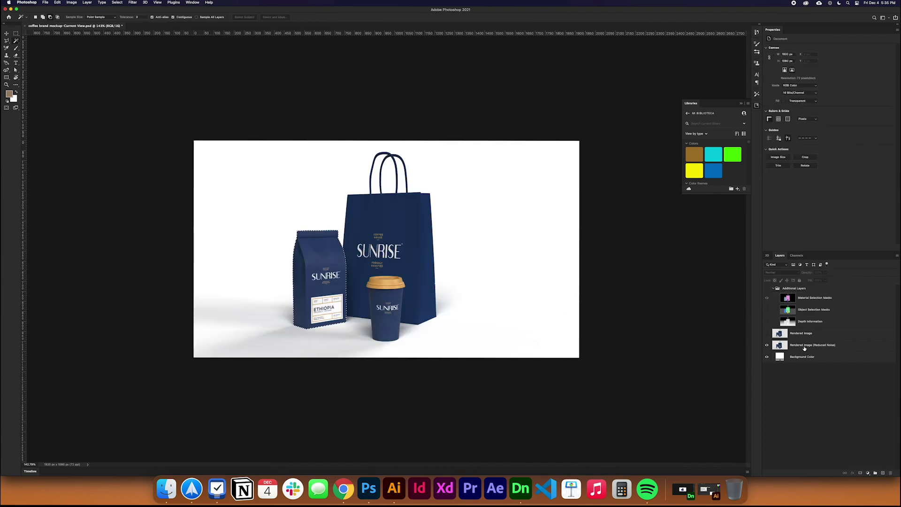
click(798, 322)
click(767, 321)
click(767, 298)
click(767, 311)
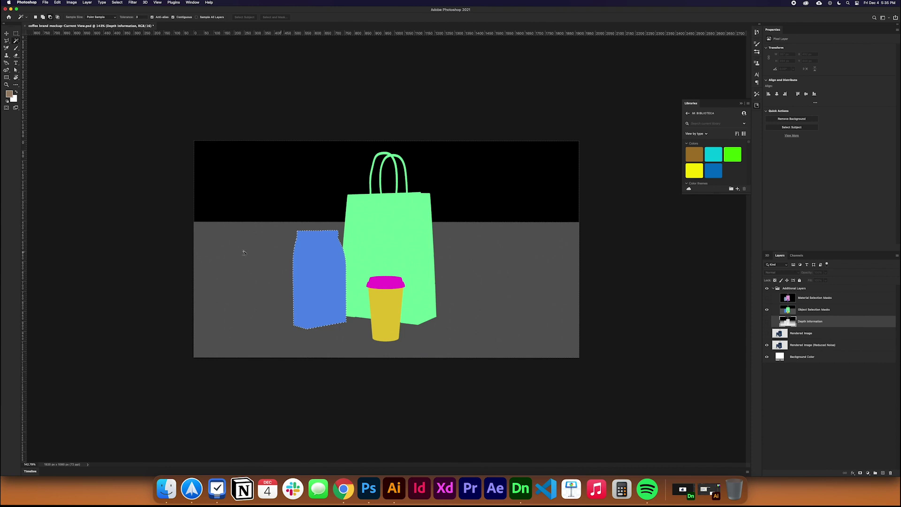
drag(95, 33, 114, 293)
click(766, 310)
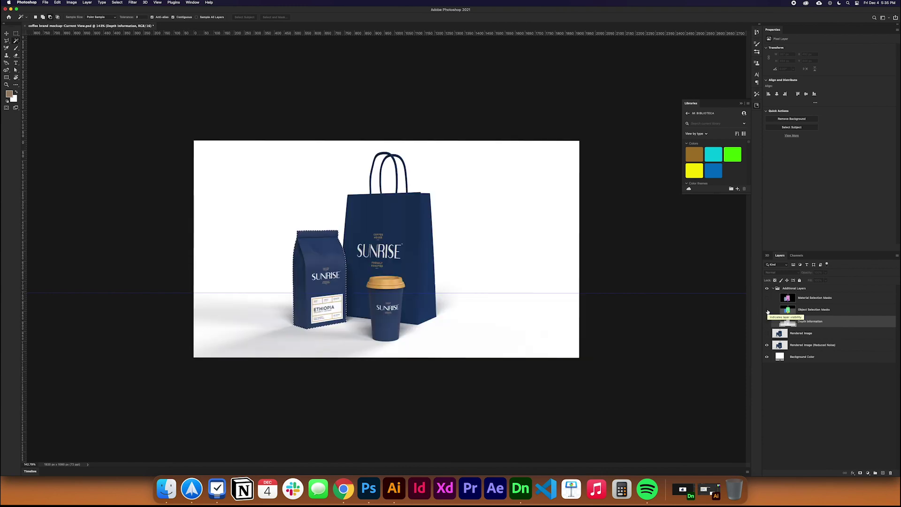
- Add a new layer above Background Color and marquee-select the full-width floor area from the guide to the canvas's lower edge
click(801, 358)
click(883, 473)
key(m)
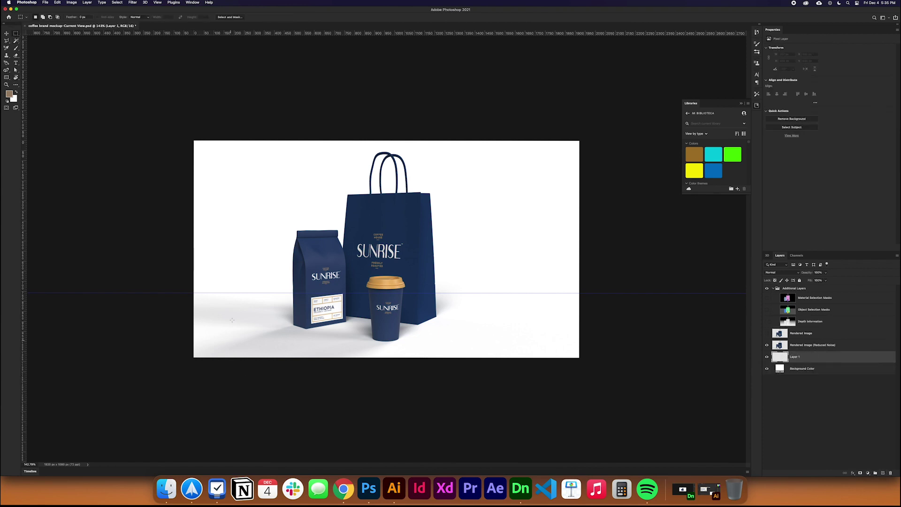
drag(193, 293, 626, 392)
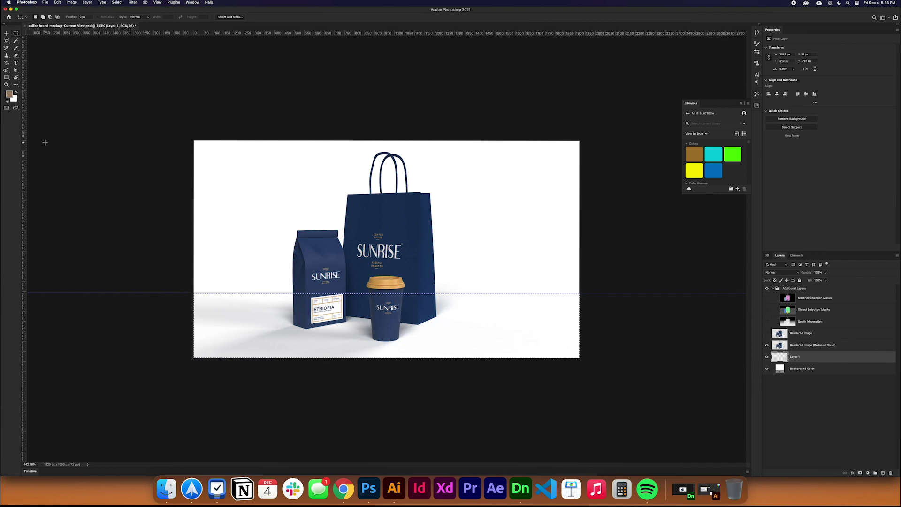
- Switch to Illustrator and copy the hex code a9b4bc of the blue-grey rectangle beside the label
key(super+Tab)
key(super+Tab)
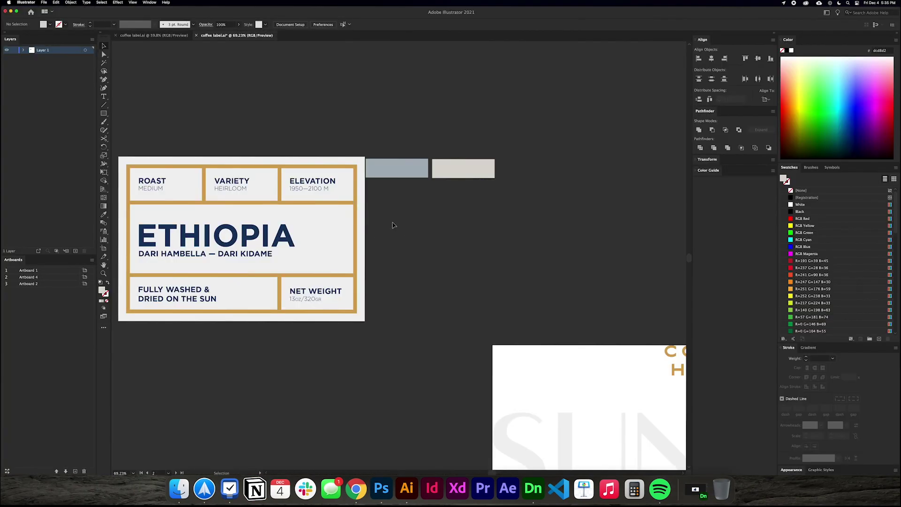
click(387, 166)
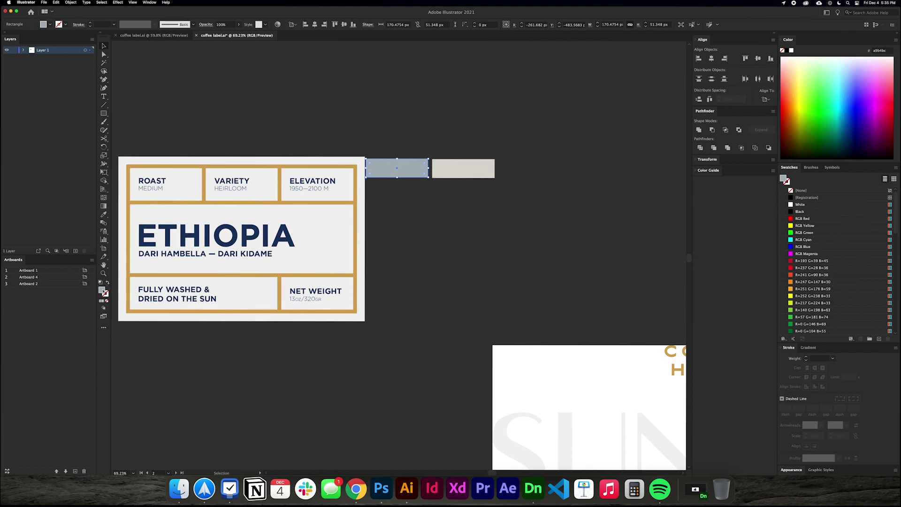
double_click(102, 289)
key(super+c)
- Back in Photoshop, set the foreground colour to a9b4bc and fill the selected floor area on the new layer with it
key(super+Tab)
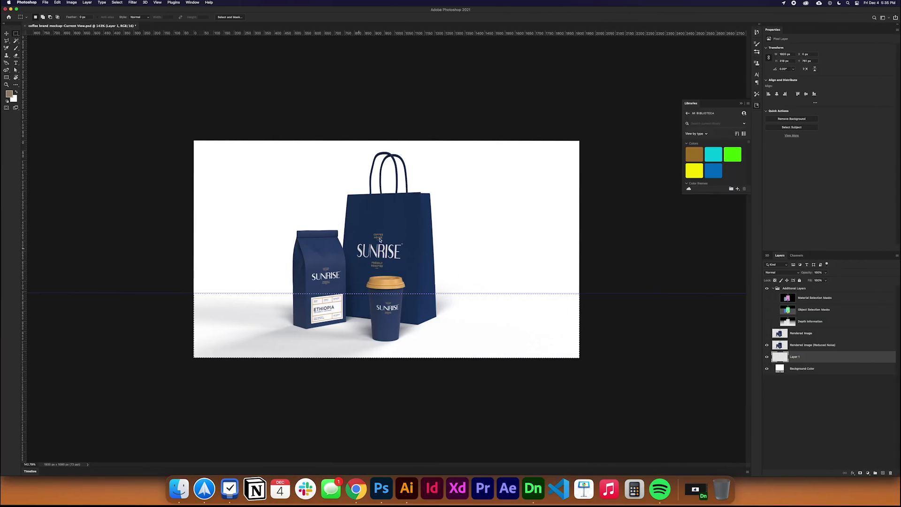
click(9, 94)
key(super+v)
key(Return)
click(59, 3)
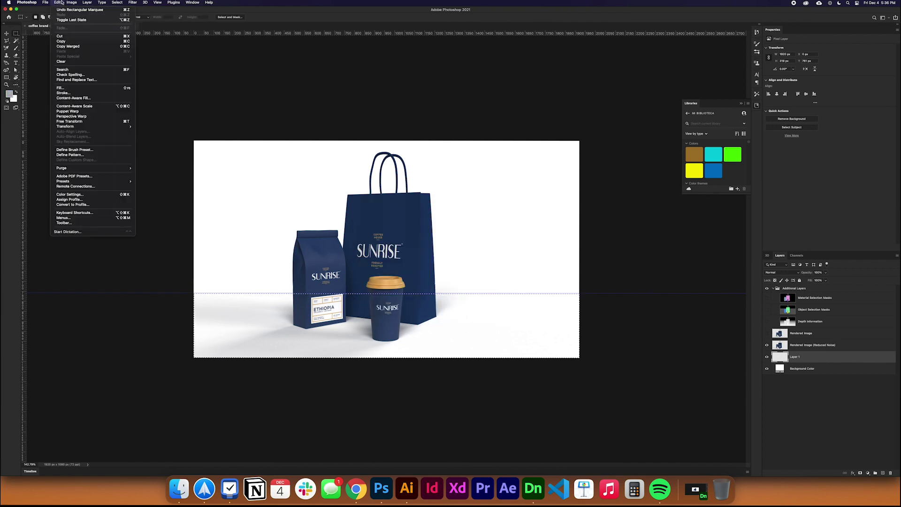
click(60, 88)
click(369, 167)
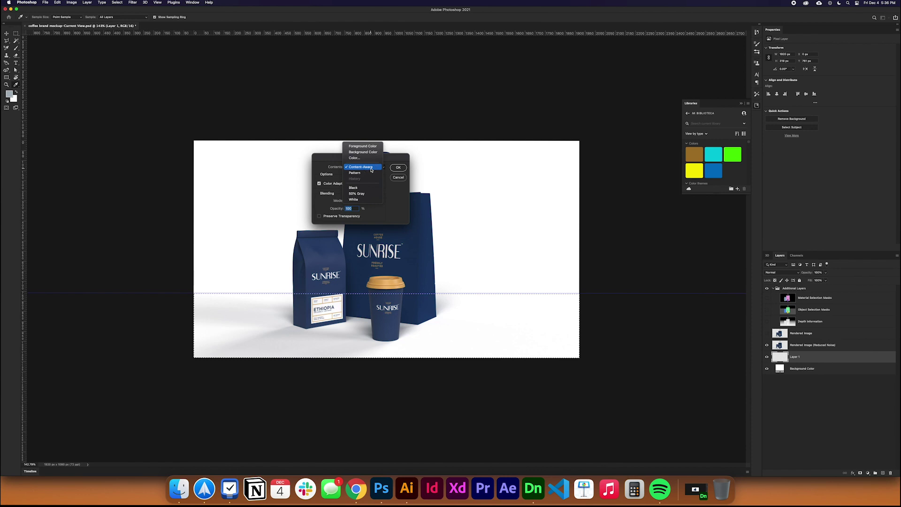
click(363, 146)
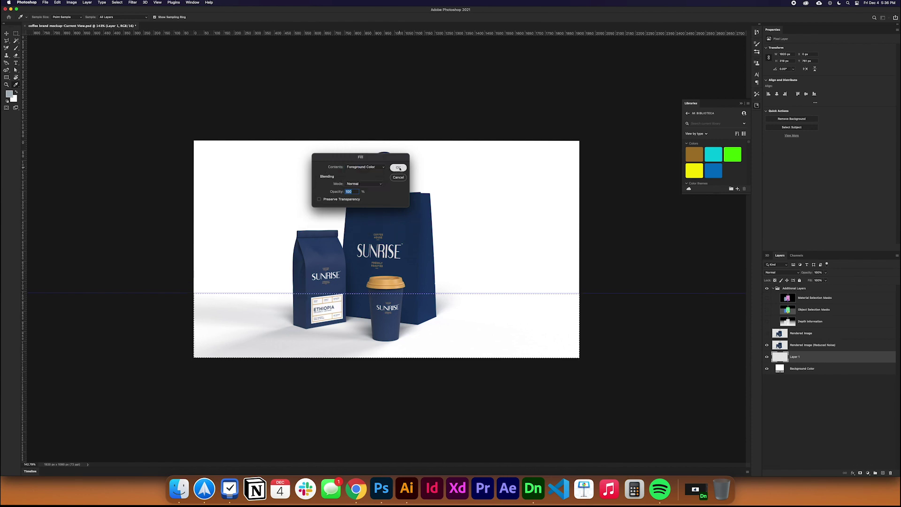
click(398, 168)
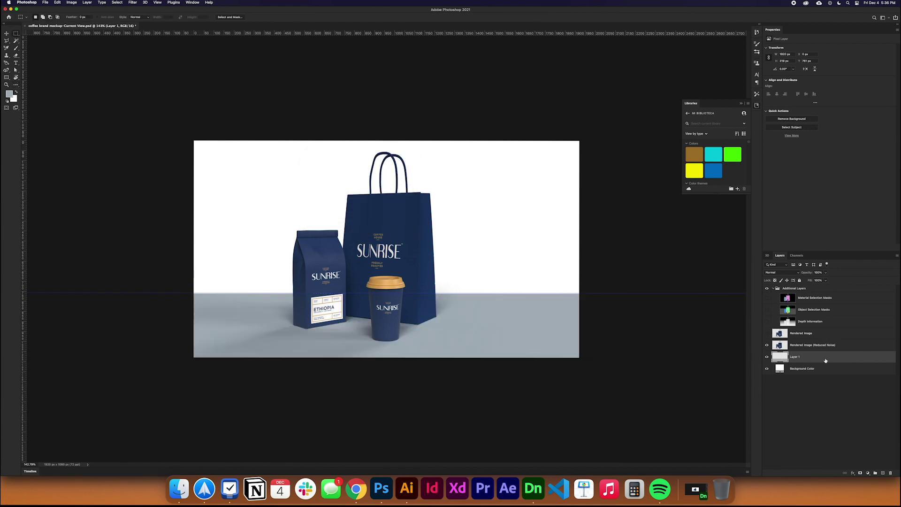
- Soften the blue-grey floor layer's upper edge with a slight Gaussian Blur
click(133, 2)
mouse_move(141, 75)
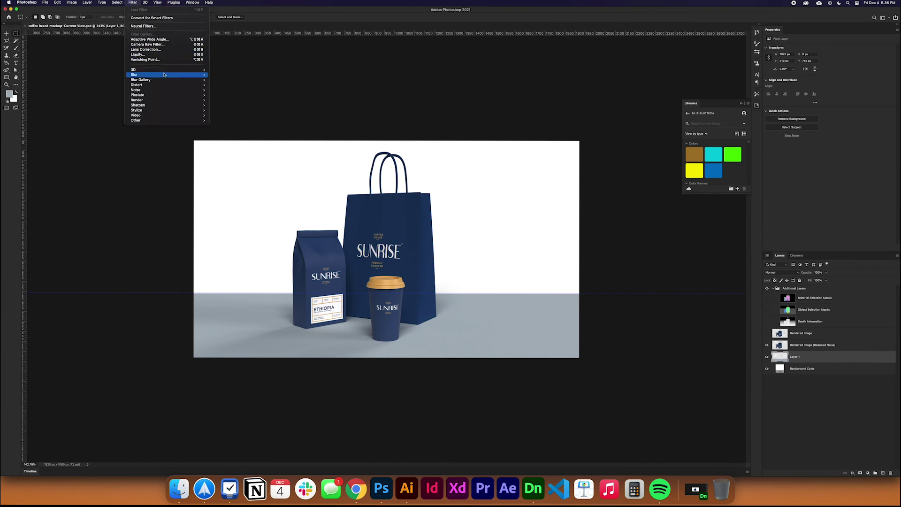
click(227, 93)
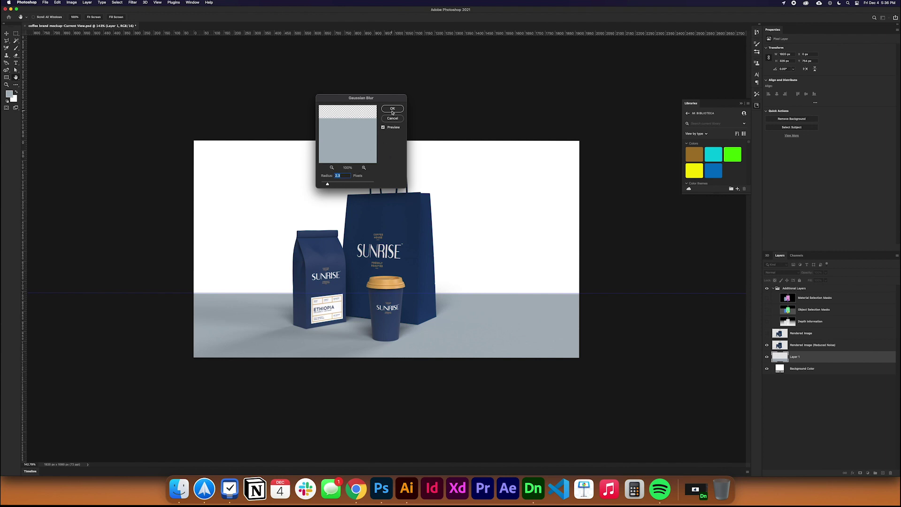
text(1.5)
drag(357, 184, 343, 183)
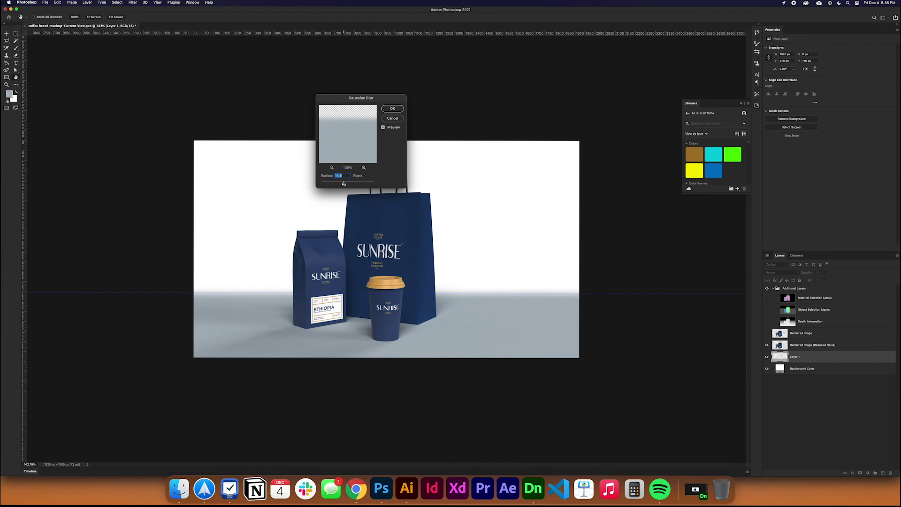
click(387, 110)
key(super+d)
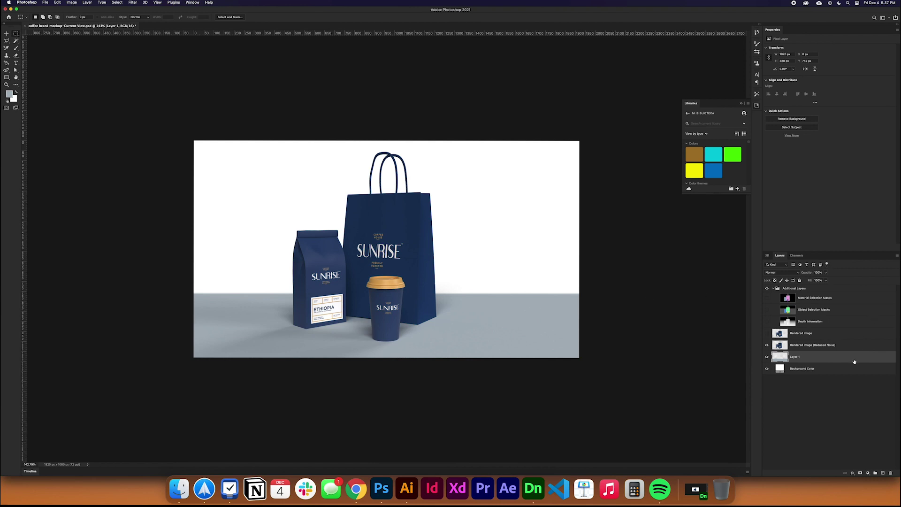
- Switch to Illustrator and copy the hex code dcd8d2 of the beige rectangle, keeping the blue-grey rectangle's colour
key(super+Tab)
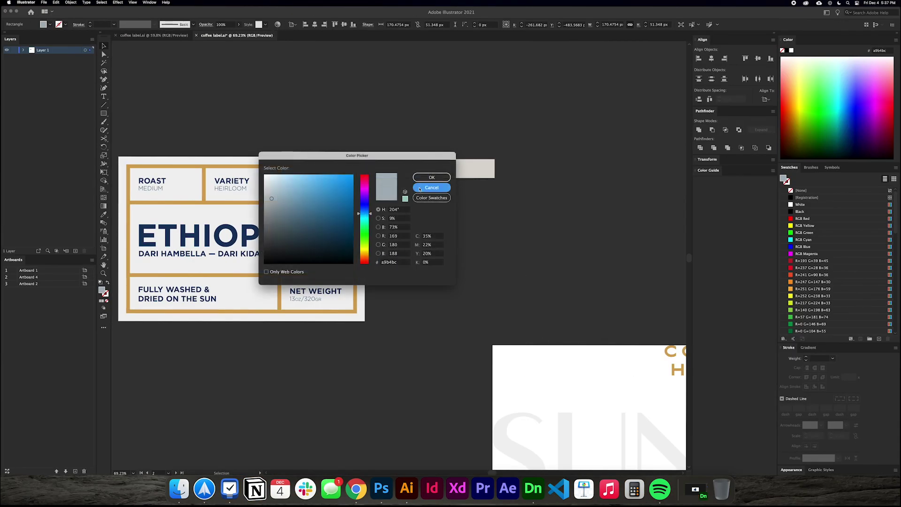
click(426, 187)
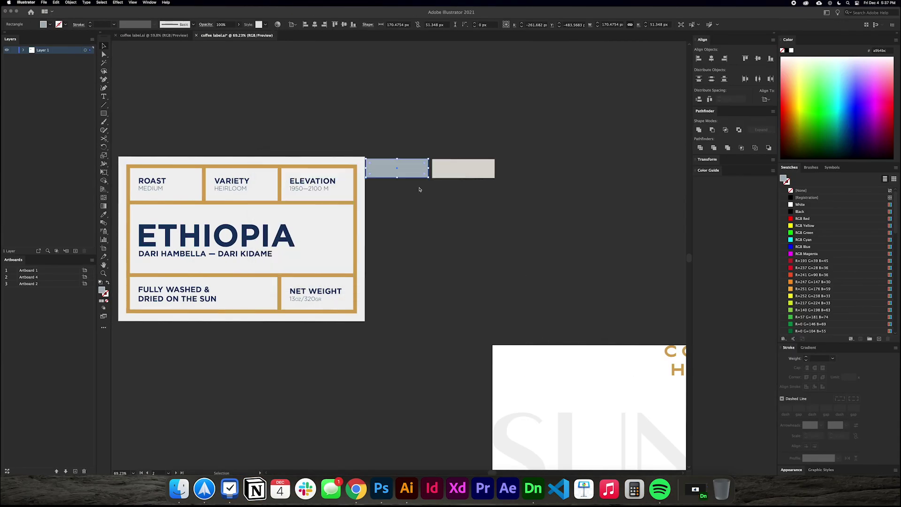
key(super+z)
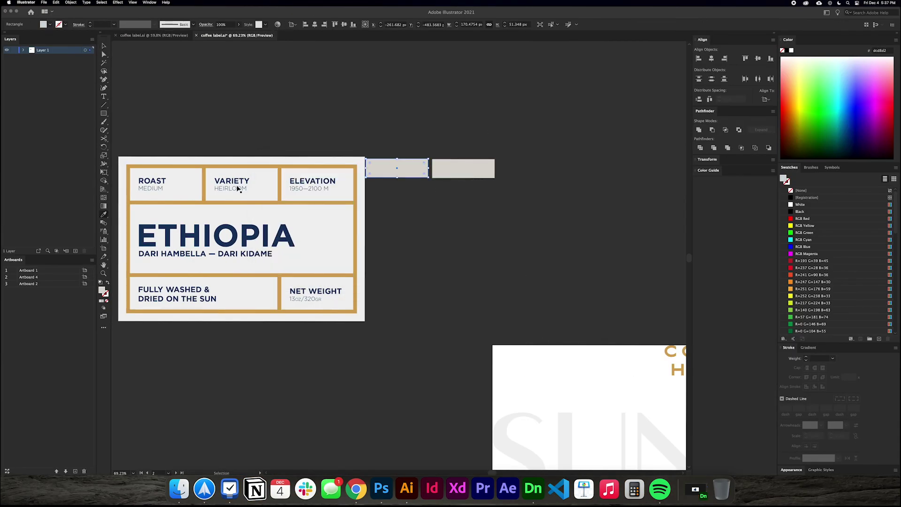
key(super+shift+z)
click(447, 168)
double_click(102, 290)
key(ctrl+c)
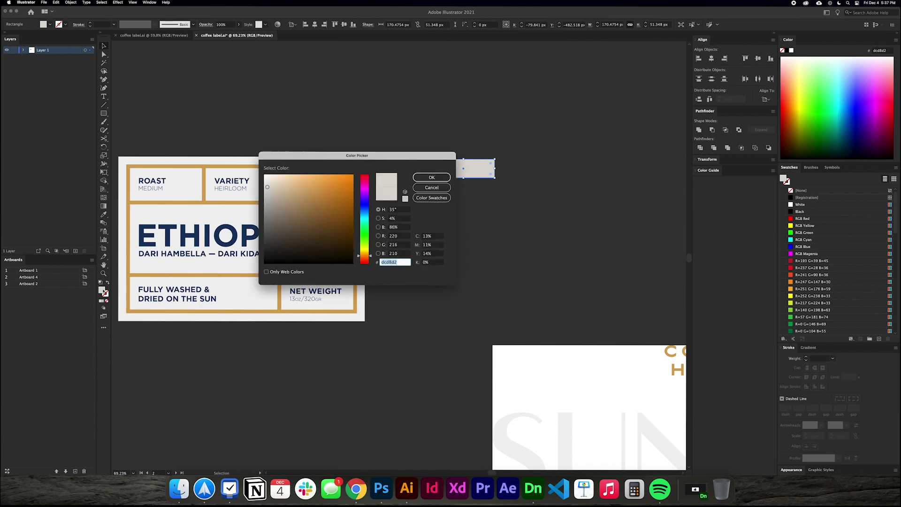
- Return to Photoshop and set the Background Color fill layer to dcd8d2
key(super+Tab)
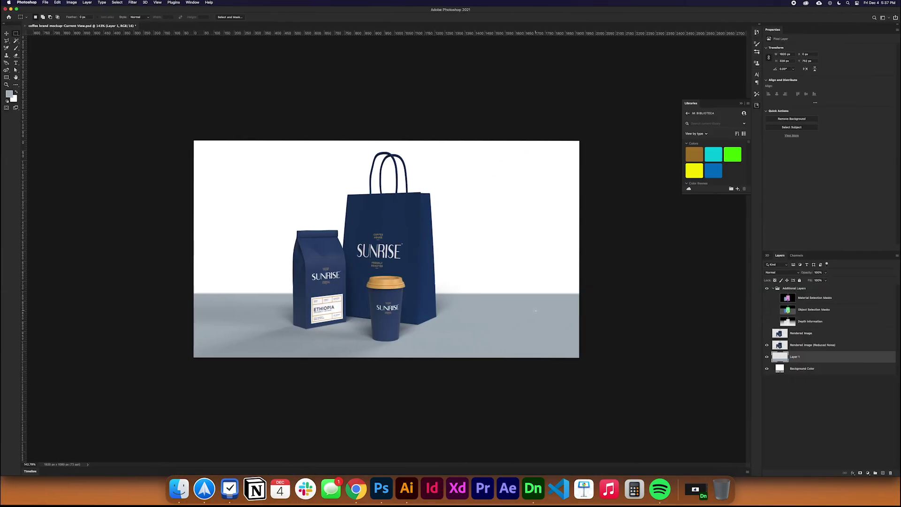
double_click(779, 369)
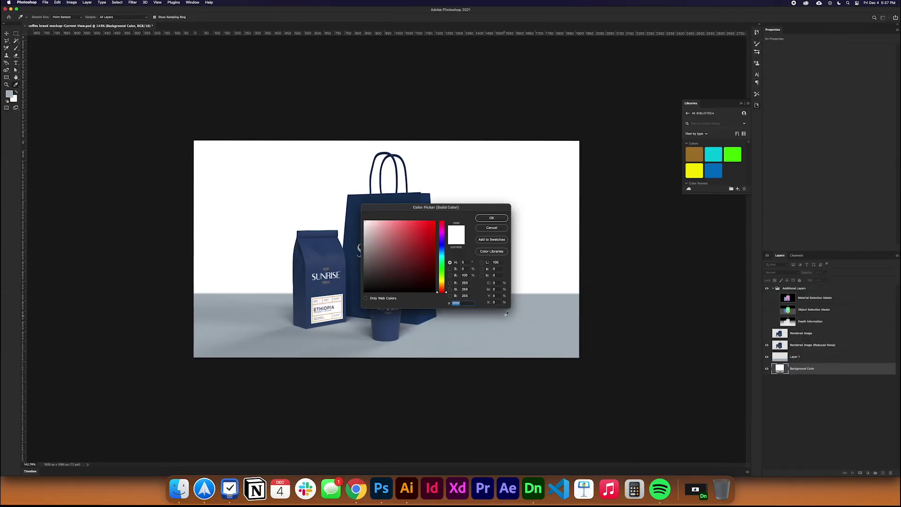
key(ctrl+v)
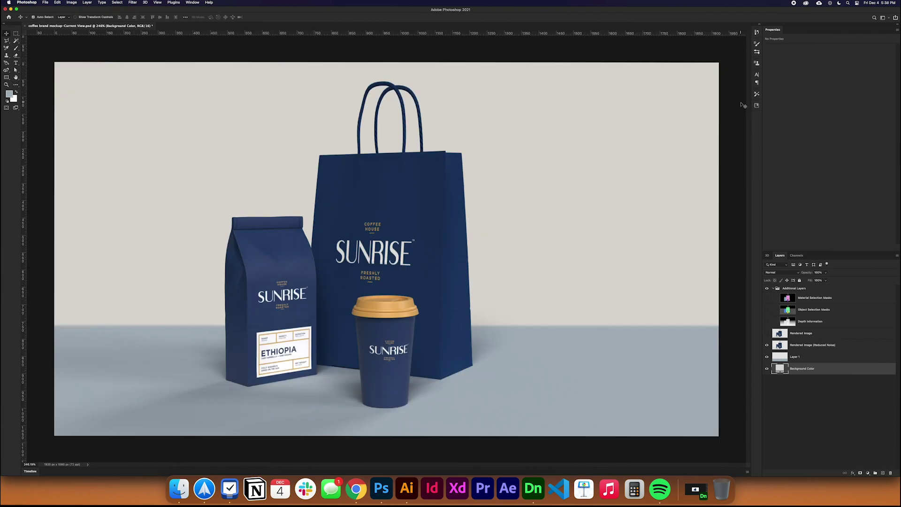